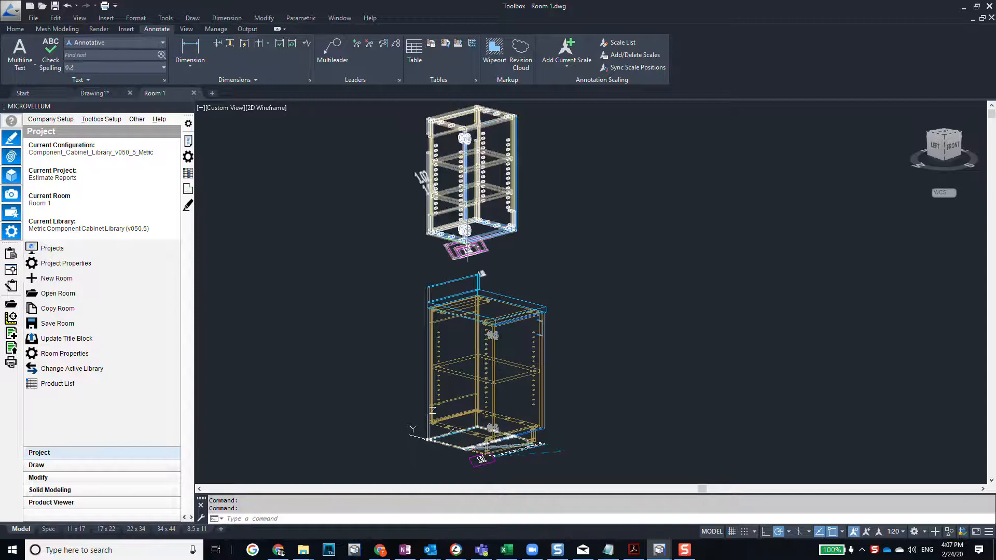
- Regenerate the model and open the Estimate Reports-Room 1 work order in the Processing Center
{"action": "type", "text": "re"}
{"action": "key", "text": "Return"}
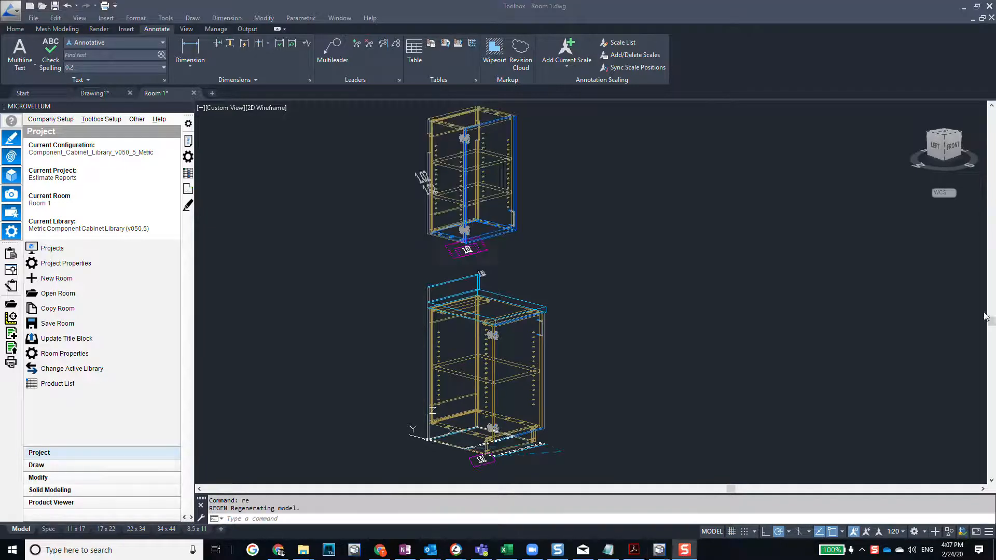
{"action": "left_click", "coordinate": [10, 286]}
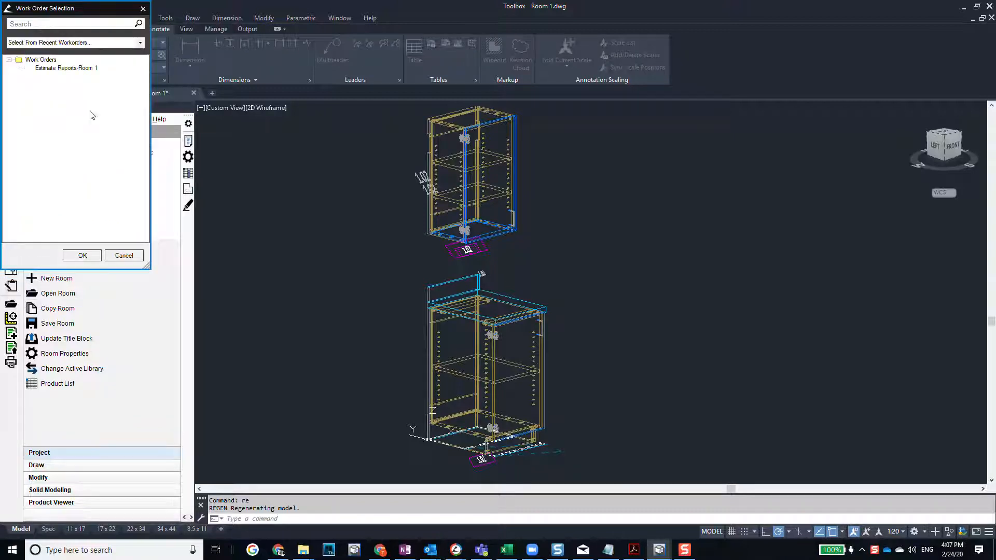
{"action": "double_click", "coordinate": [66, 69]}
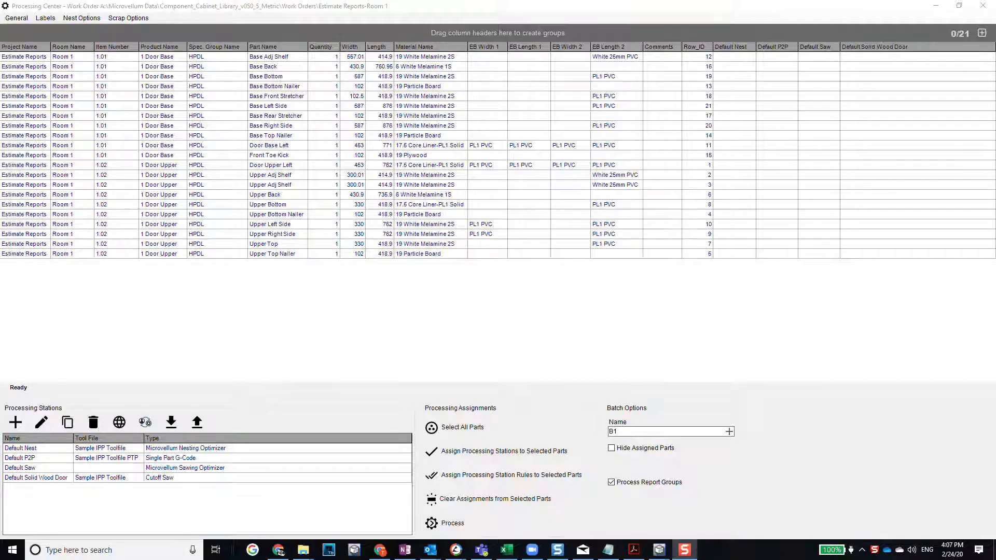
{"action": "left_click", "coordinate": [103, 96]}
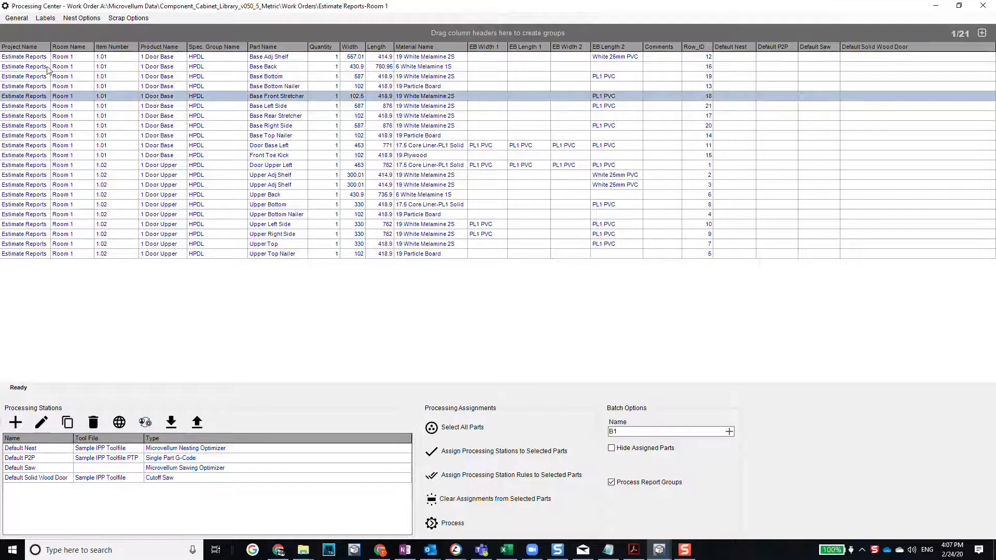
- Generate a print preview of the MV Cost Report (1560) for the work order
{"action": "left_click", "coordinate": [16, 18]}
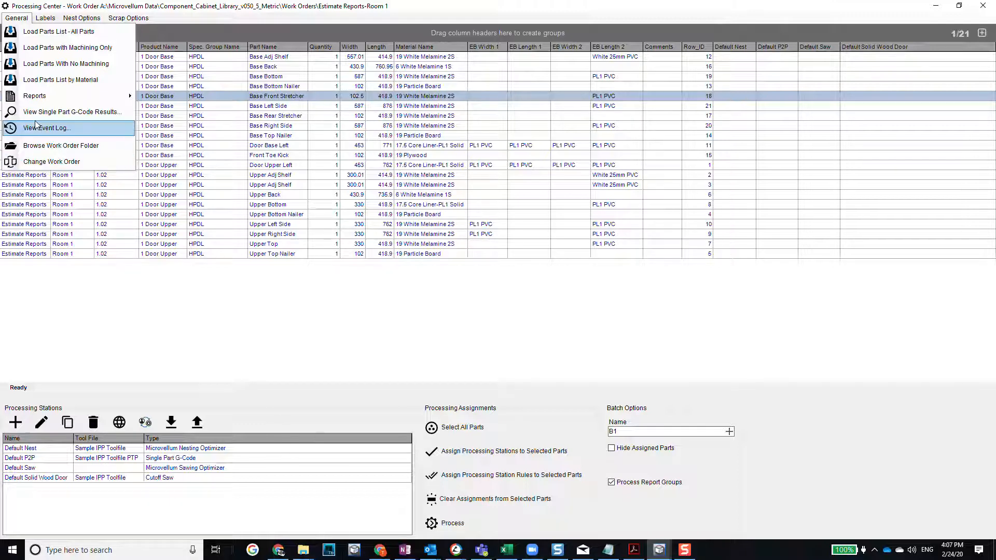
{"action": "mouse_move", "coordinate": [58, 99]}
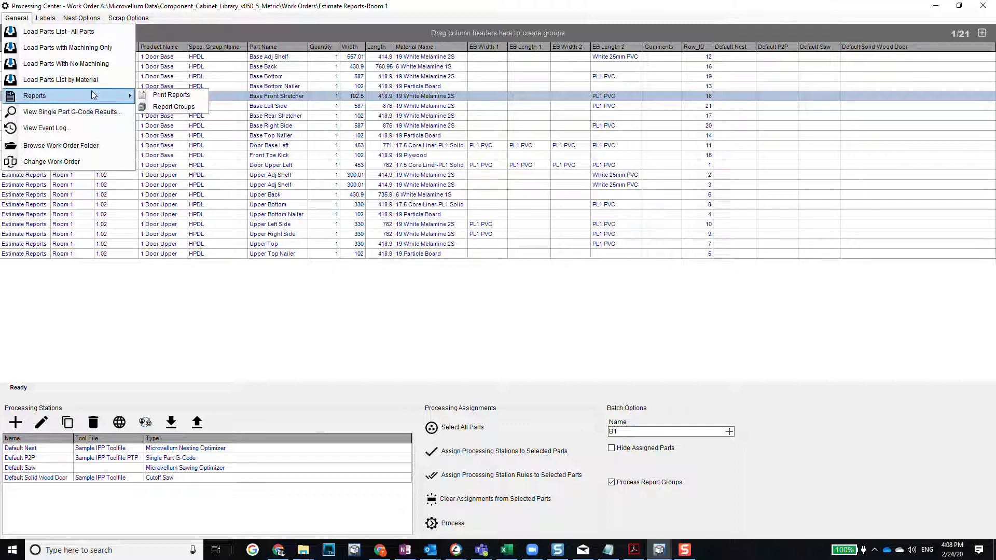
{"action": "left_click", "coordinate": [166, 95]}
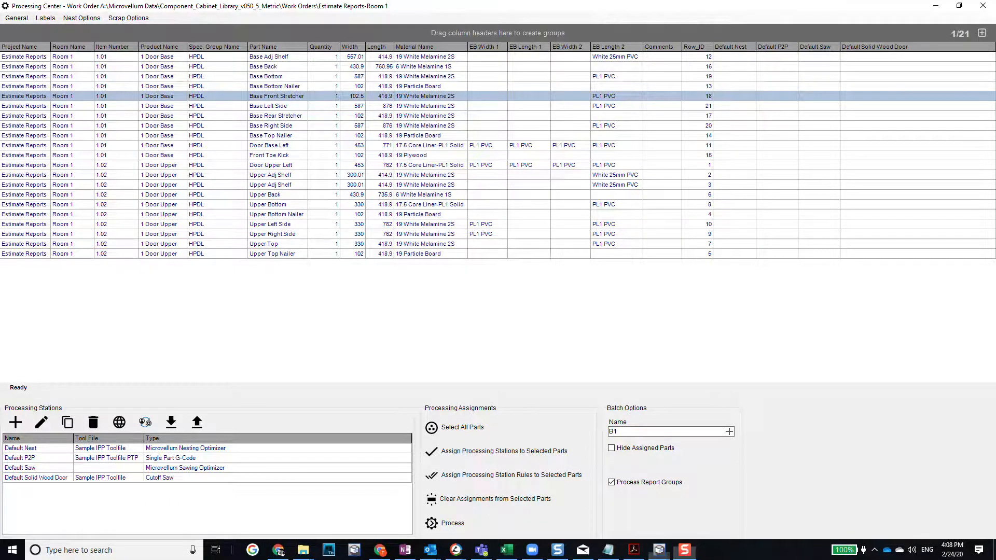
{"action": "left_click", "coordinate": [174, 220]}
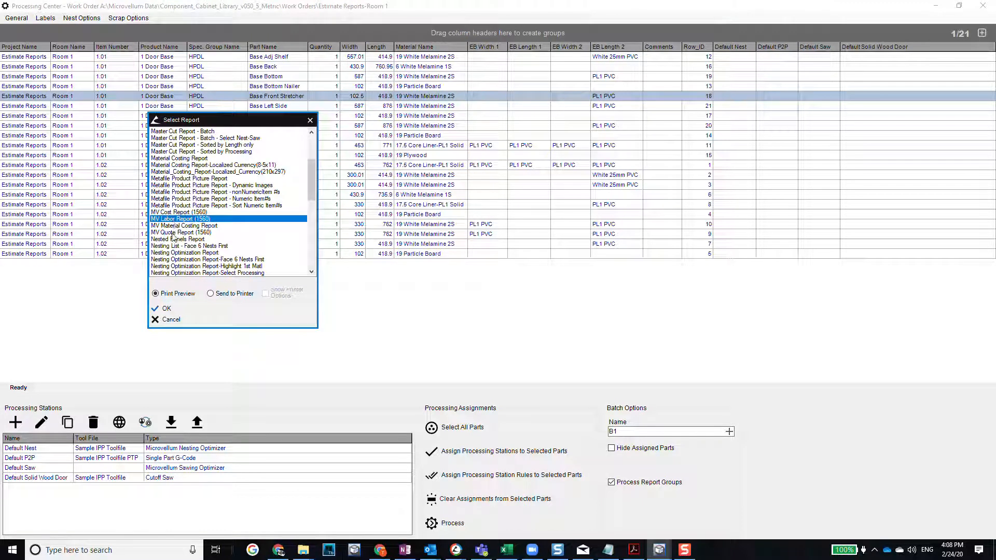
{"action": "left_click", "coordinate": [174, 233]}
{"action": "left_click", "coordinate": [177, 213]}
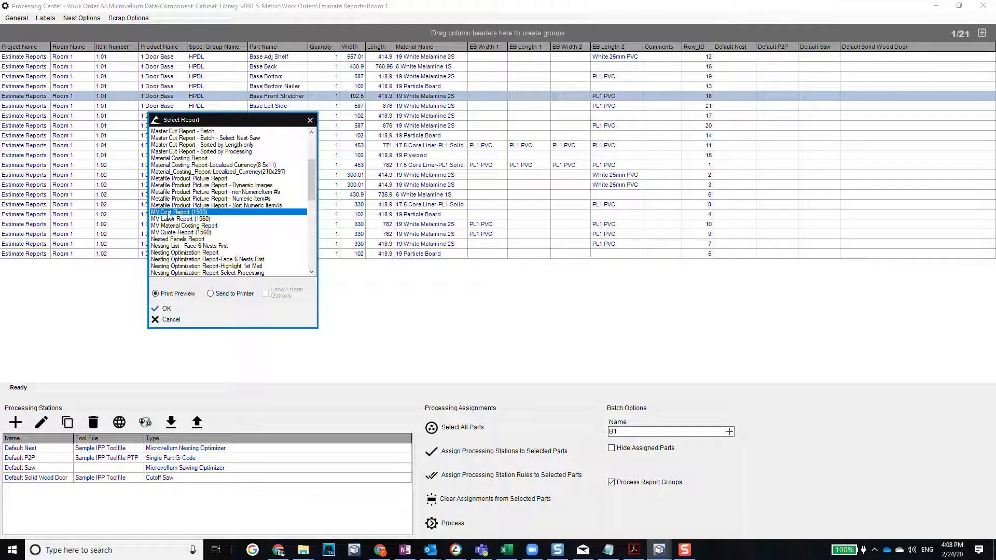
{"action": "left_click", "coordinate": [177, 220]}
{"action": "left_click", "coordinate": [175, 208]}
{"action": "left_click", "coordinate": [183, 213]}
{"action": "left_click", "coordinate": [167, 313]}
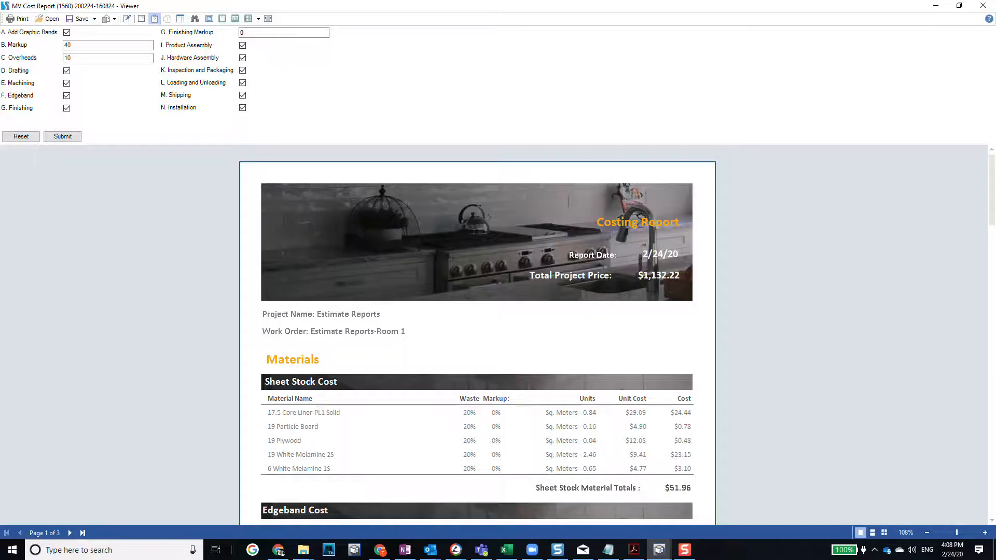
- Examine the costing report's material, labor, shipping and installation sections through to the total project price
{"action": "scroll", "coordinate": [486, 233], "scroll_direction": "down", "scroll_amount": 4}
{"action": "scroll", "coordinate": [402, 274], "scroll_direction": "up", "scroll_amount": 1}
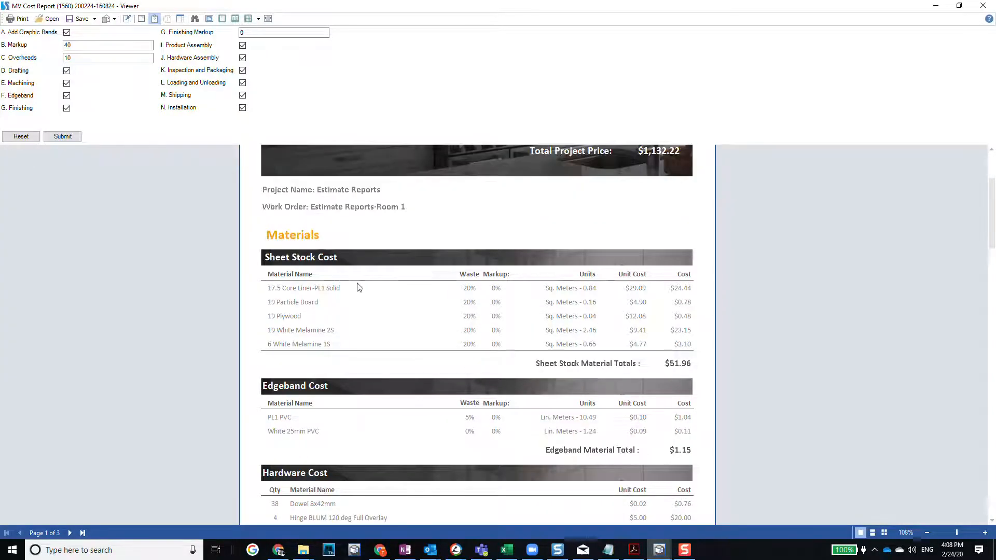
{"action": "scroll", "coordinate": [358, 275], "scroll_direction": "down", "scroll_amount": 2}
{"action": "scroll", "coordinate": [363, 275], "scroll_direction": "up", "scroll_amount": 1}
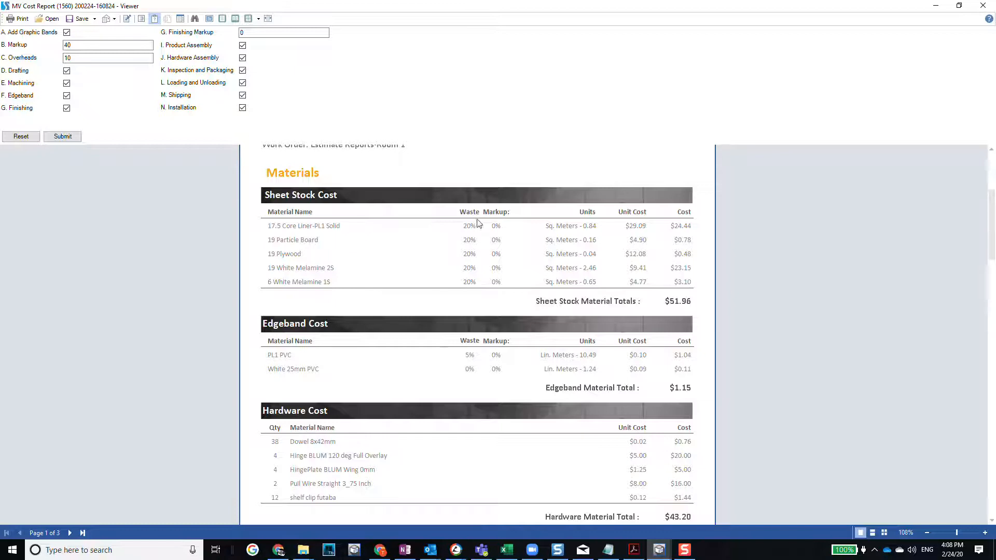
{"action": "scroll", "coordinate": [360, 343], "scroll_direction": "down", "scroll_amount": 7}
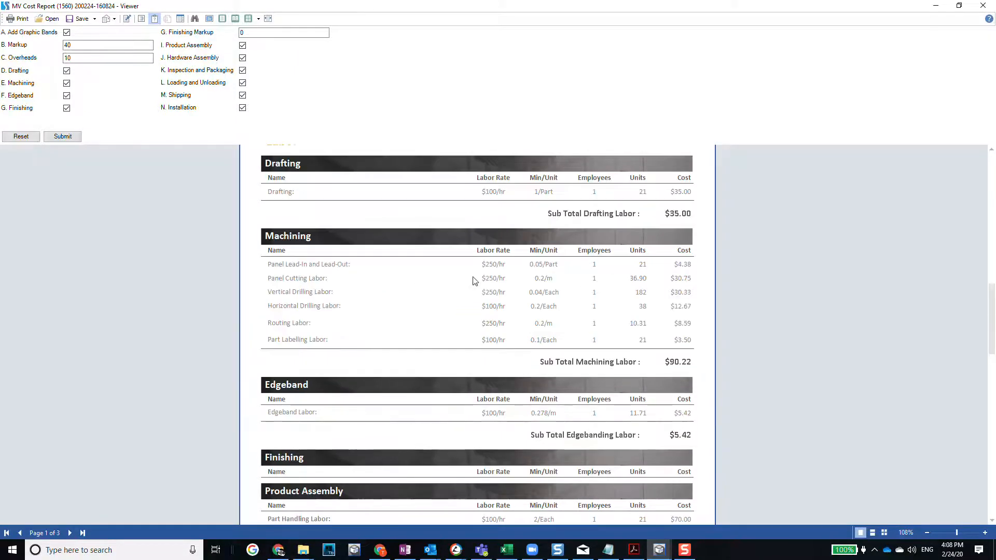
{"action": "scroll", "coordinate": [411, 282], "scroll_direction": "down", "scroll_amount": 3}
{"action": "scroll", "coordinate": [402, 269], "scroll_direction": "down", "scroll_amount": 9}
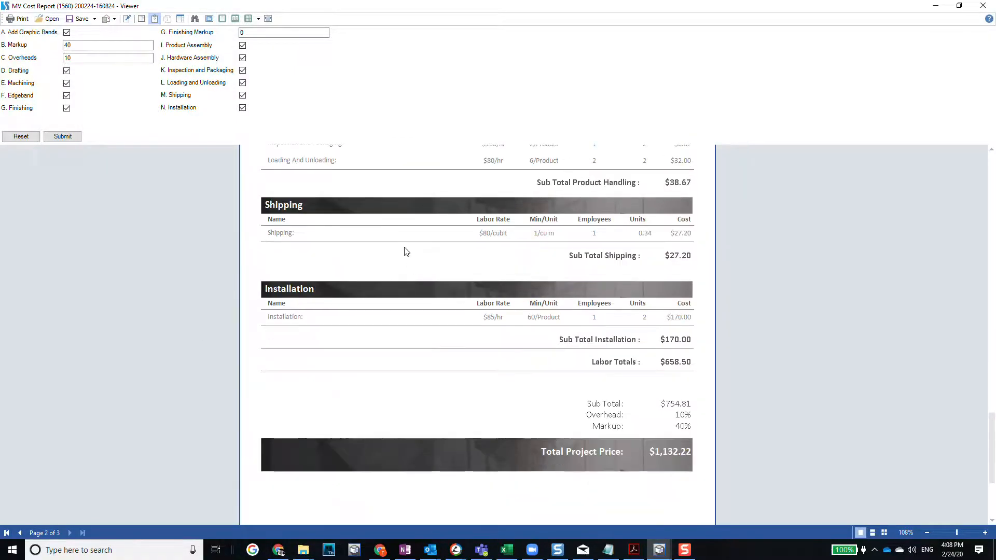
{"action": "scroll", "coordinate": [404, 257], "scroll_direction": "down", "scroll_amount": 2}
{"action": "scroll", "coordinate": [442, 319], "scroll_direction": "up", "scroll_amount": 15}
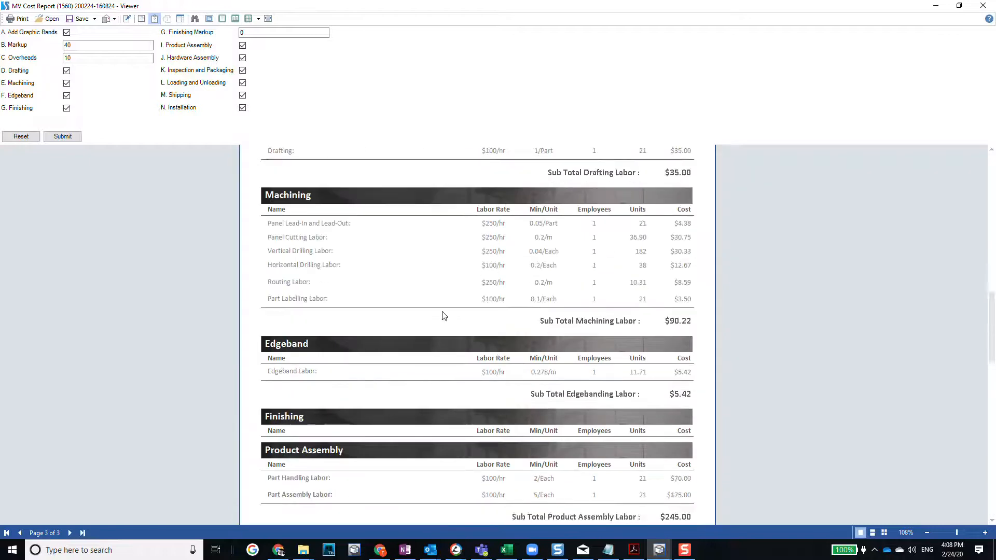
{"action": "scroll", "coordinate": [390, 299], "scroll_direction": "up", "scroll_amount": 8}
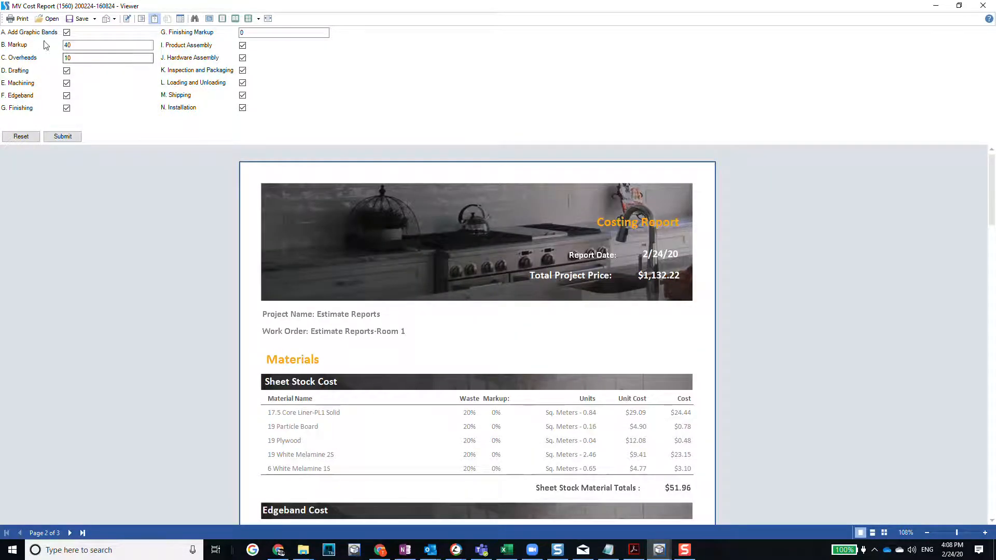
- Check the cost report's markup setting against the overhead and markup in its final totals, and close the report
{"action": "left_click", "coordinate": [77, 45]}
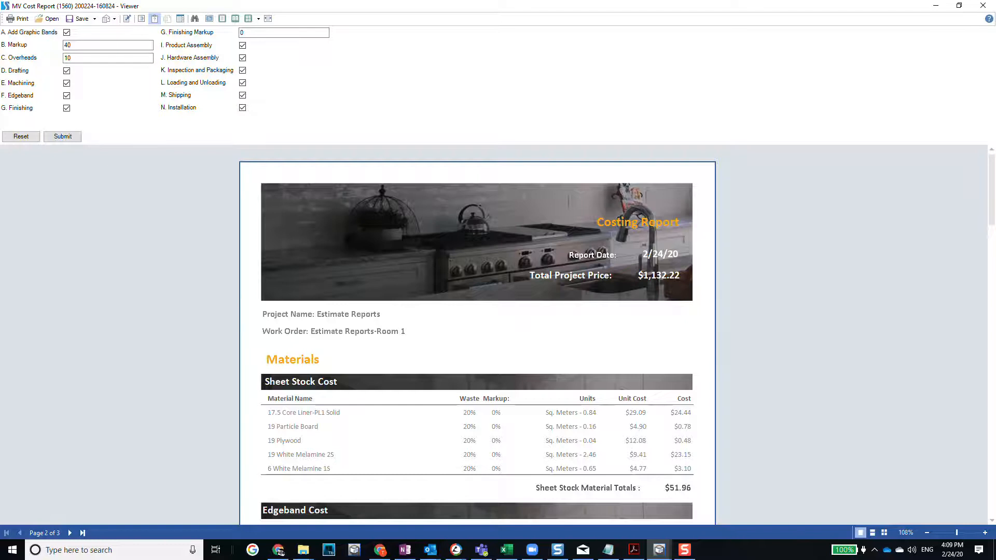
{"action": "scroll", "coordinate": [473, 319], "scroll_direction": "down", "scroll_amount": 12}
{"action": "scroll", "coordinate": [416, 273], "scroll_direction": "down", "scroll_amount": 15}
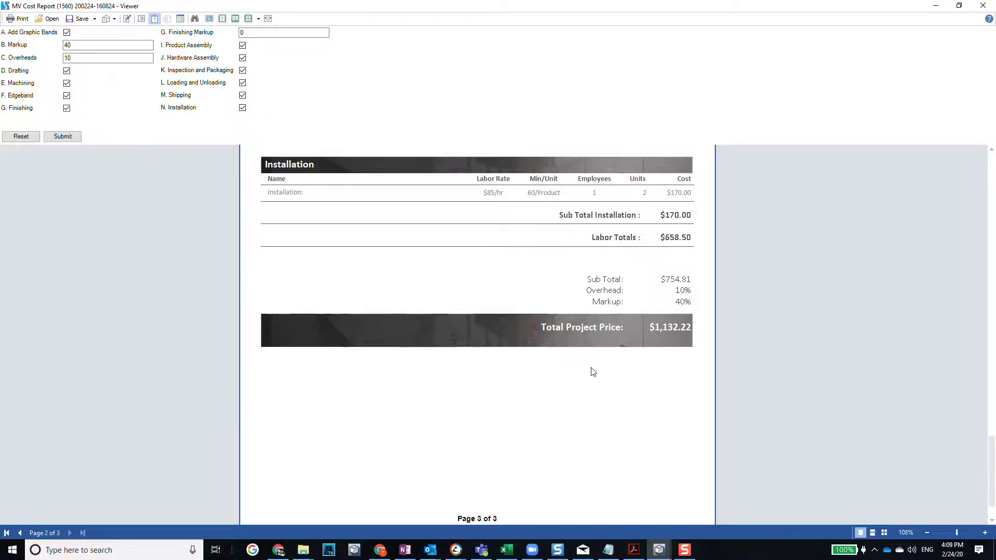
{"action": "scroll", "coordinate": [589, 366], "scroll_direction": "up", "scroll_amount": 20}
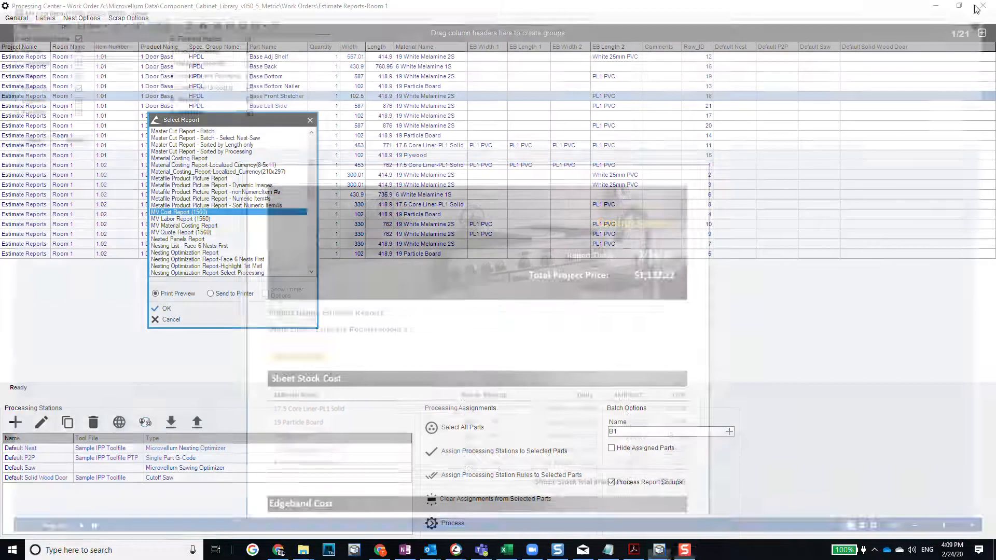
{"action": "left_click", "coordinate": [983, 5]}
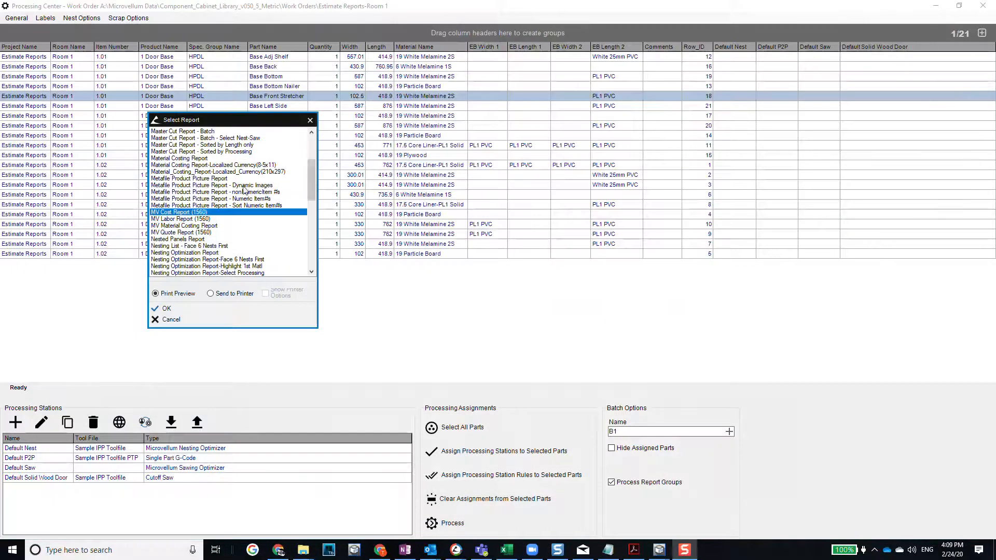
- Generate a print preview of the MV Labor Report (1560) and review its labor times from office work to installation
{"action": "left_click", "coordinate": [167, 219]}
{"action": "left_click", "coordinate": [175, 309]}
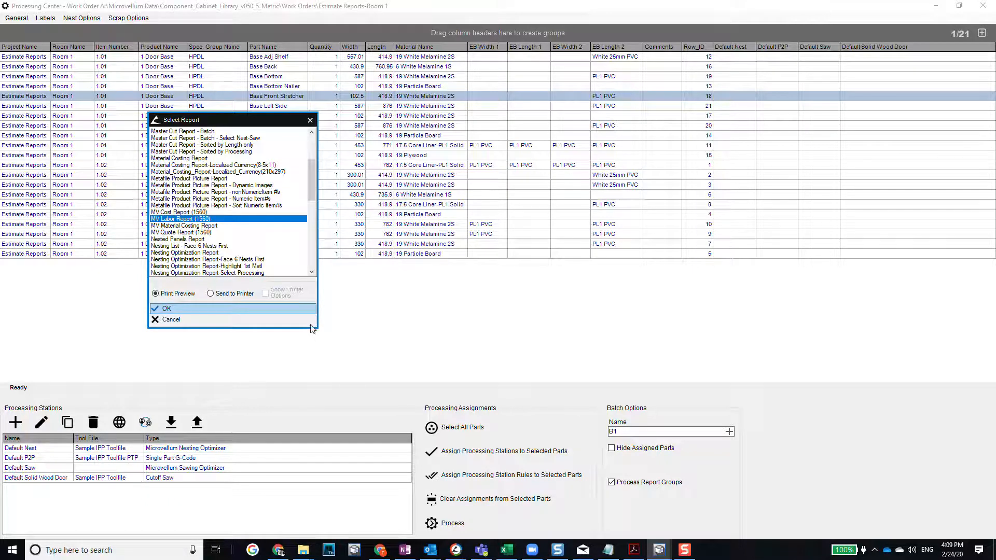
{"action": "scroll", "coordinate": [500, 317], "scroll_direction": "down", "scroll_amount": 3}
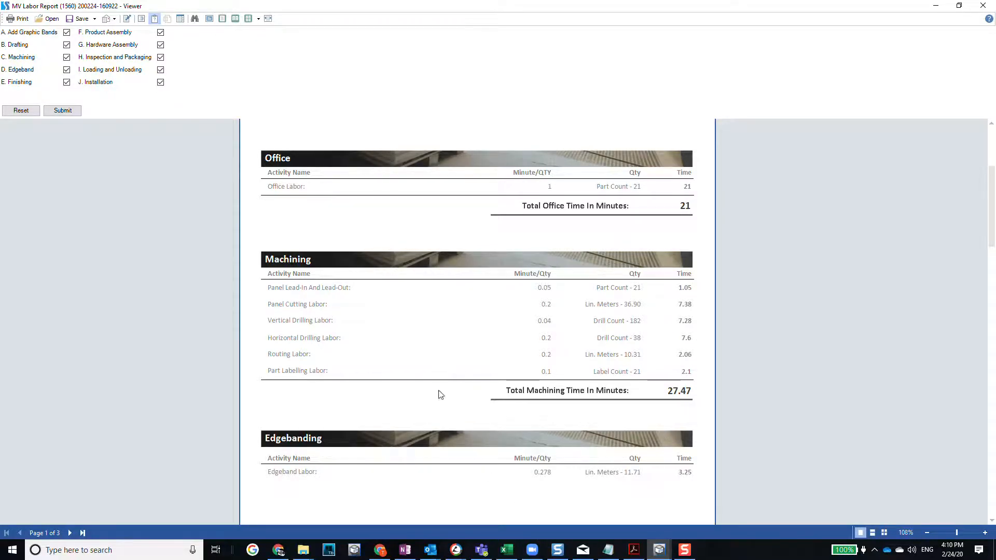
{"action": "scroll", "coordinate": [428, 333], "scroll_direction": "down", "scroll_amount": 5}
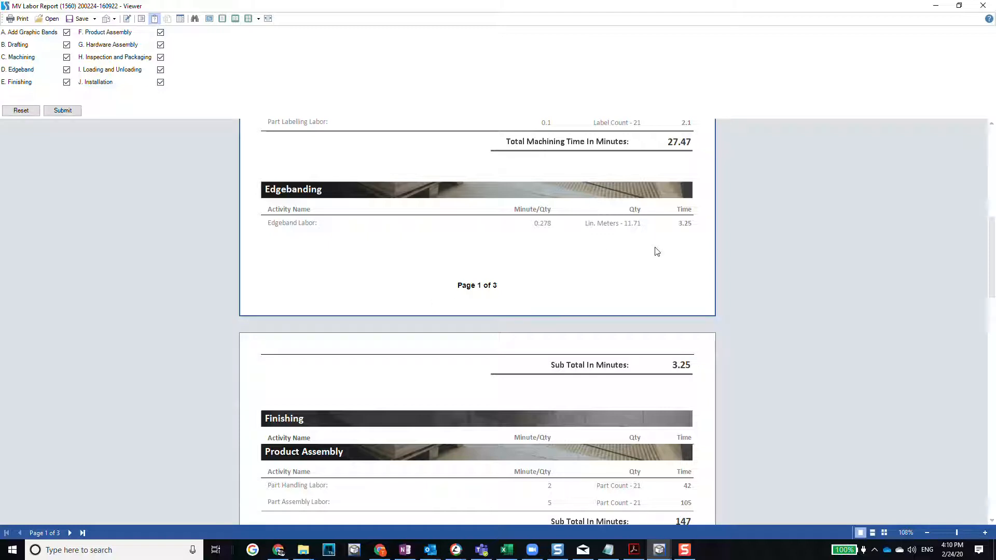
{"action": "scroll", "coordinate": [490, 240], "scroll_direction": "down", "scroll_amount": 2}
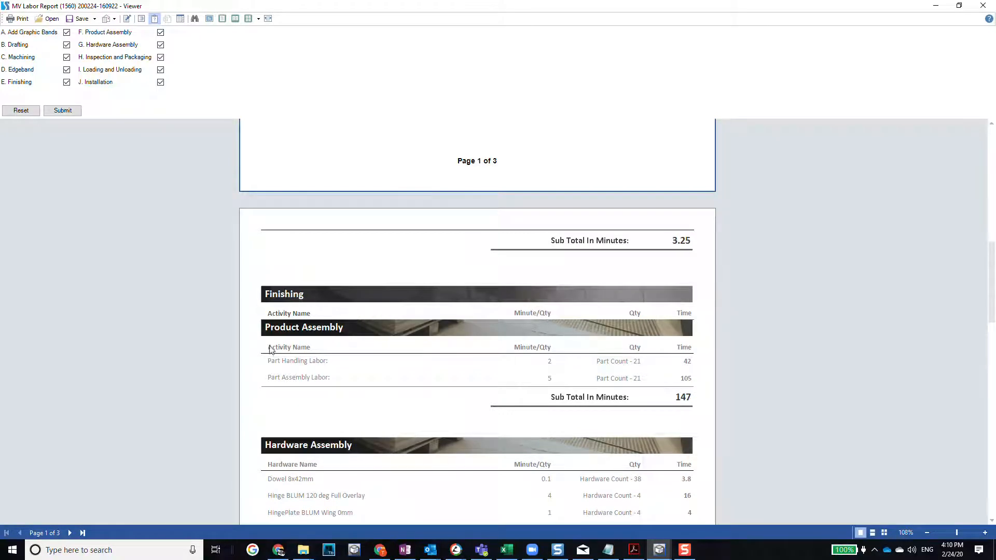
{"action": "scroll", "coordinate": [275, 351], "scroll_direction": "down", "scroll_amount": 2}
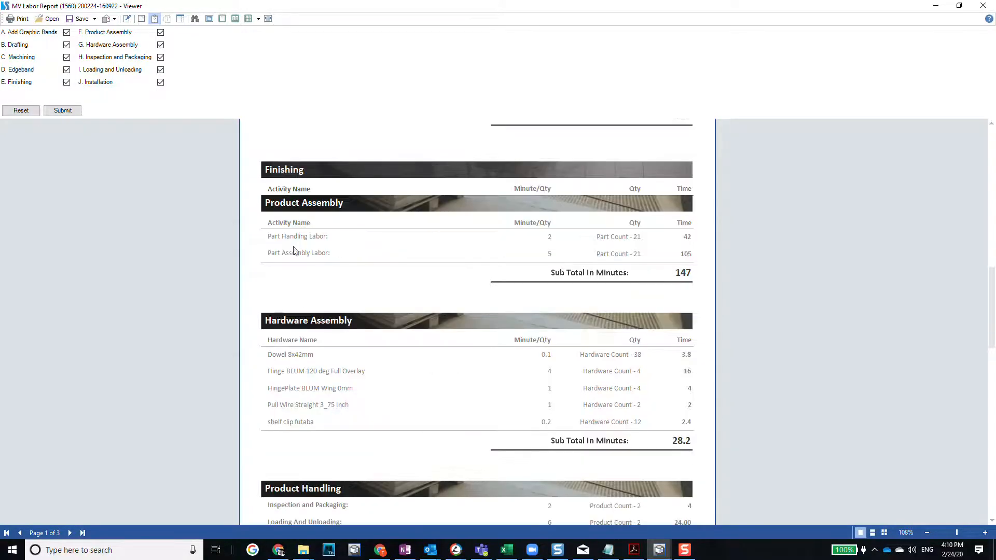
{"action": "scroll", "coordinate": [297, 363], "scroll_direction": "down", "scroll_amount": 2}
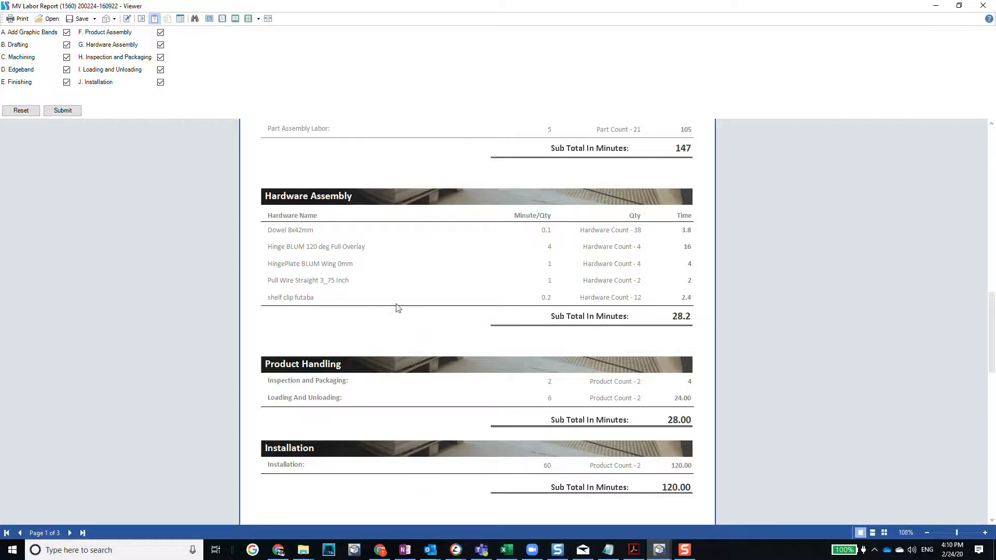
{"action": "scroll", "coordinate": [372, 306], "scroll_direction": "down", "scroll_amount": 3}
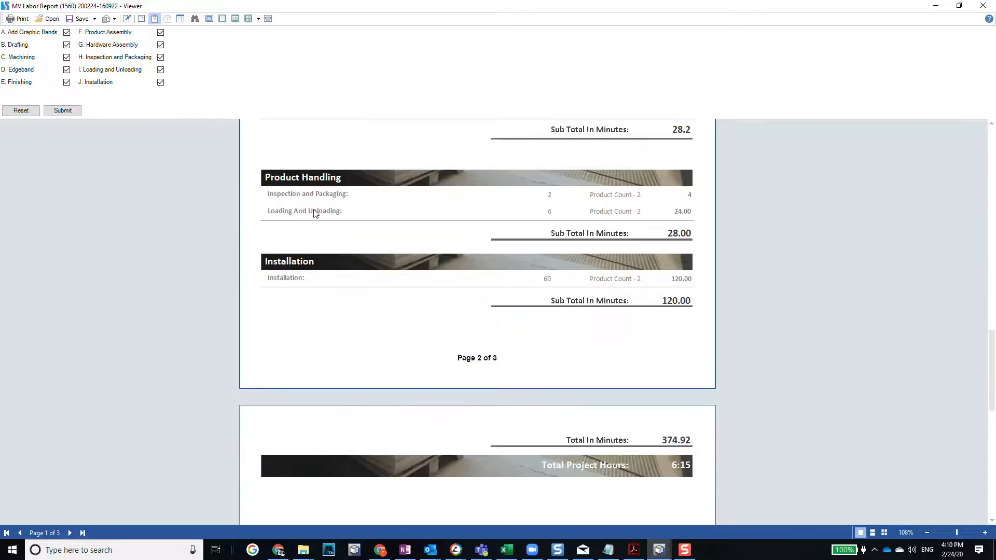
{"action": "scroll", "coordinate": [470, 318], "scroll_direction": "down", "scroll_amount": 4}
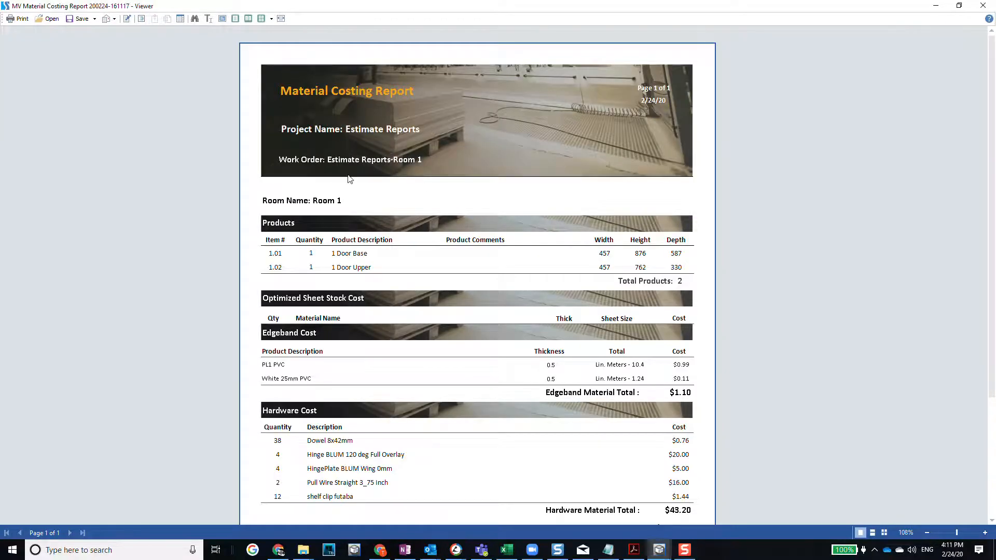
- Review the Material Costing Report, and the MV Quote Report's cover page, summary and price totals
{"action": "scroll", "coordinate": [351, 176], "scroll_direction": "down", "scroll_amount": 3}
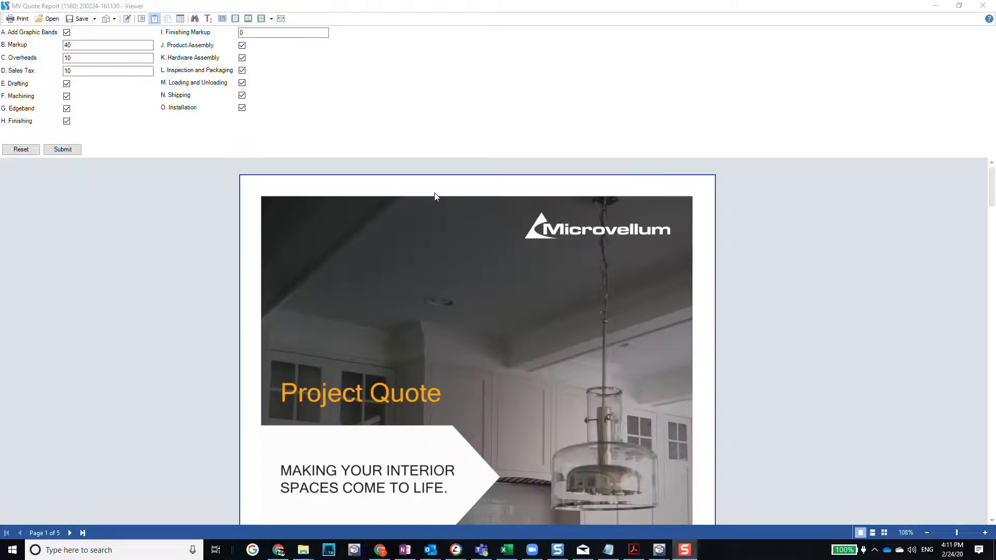
{"action": "scroll", "coordinate": [428, 200], "scroll_direction": "down", "scroll_amount": 3}
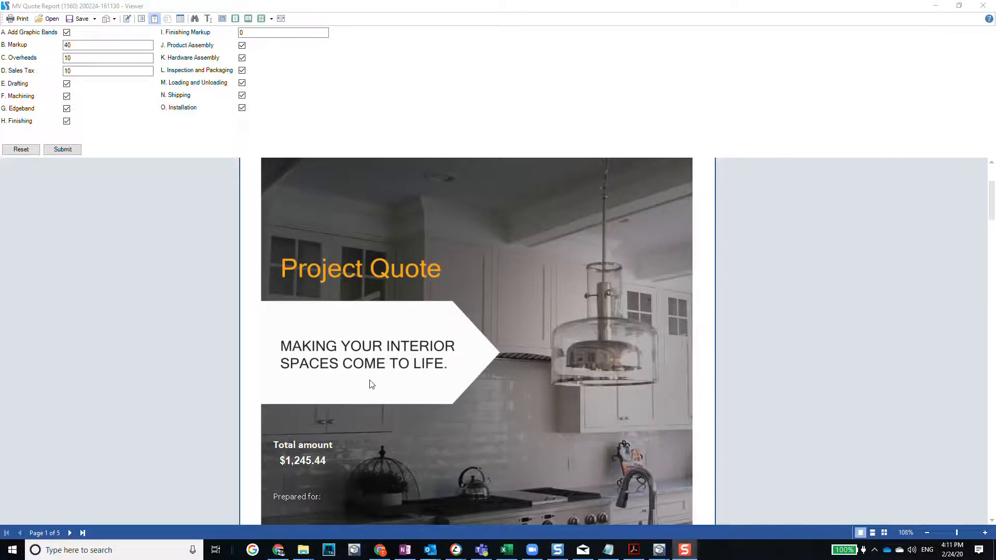
{"action": "scroll", "coordinate": [347, 338], "scroll_direction": "down", "scroll_amount": 1}
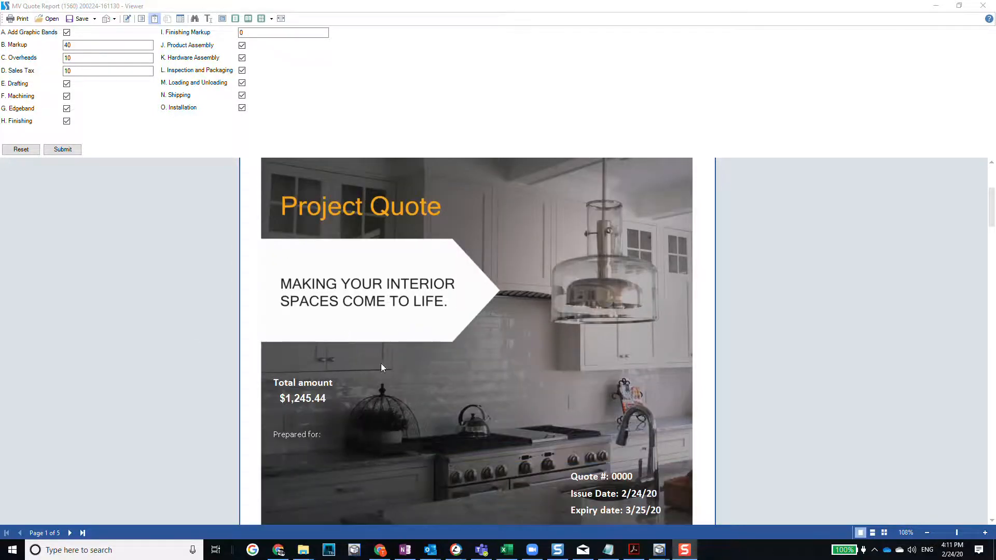
{"action": "scroll", "coordinate": [381, 364], "scroll_direction": "down", "scroll_amount": 7}
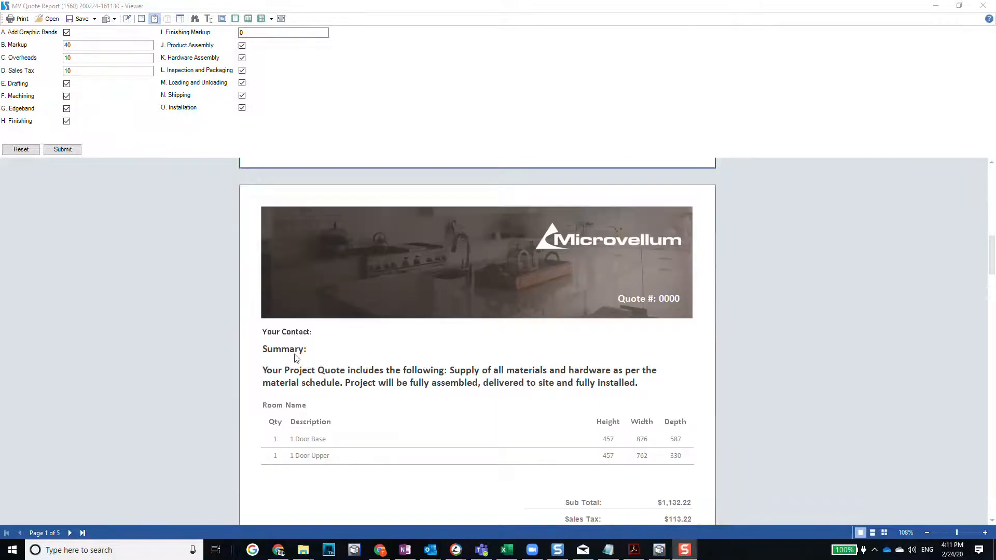
{"action": "scroll", "coordinate": [415, 364], "scroll_direction": "down", "scroll_amount": 4}
{"action": "scroll", "coordinate": [674, 358], "scroll_direction": "down", "scroll_amount": 2}
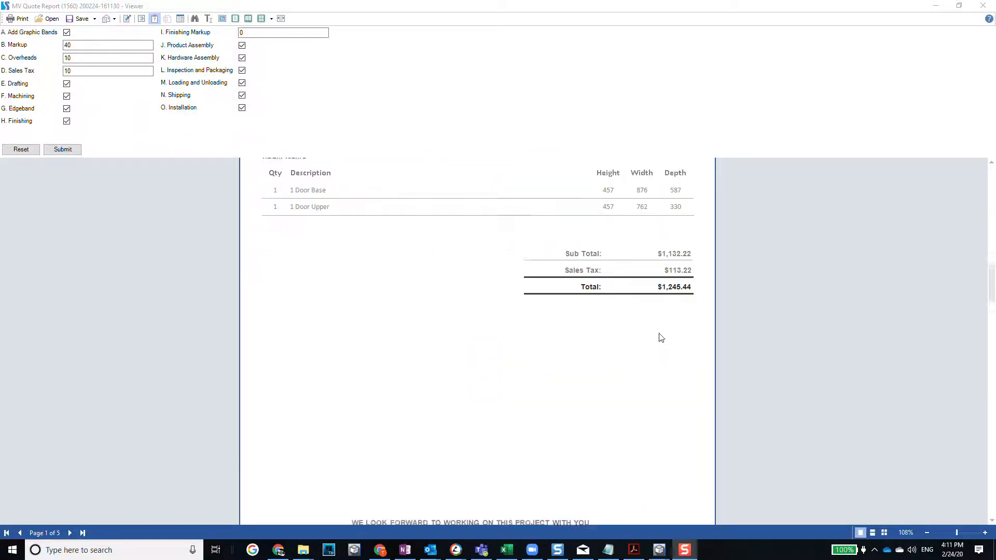
- Look through the remaining pages of the project quote and go back over its summary page
{"action": "scroll", "coordinate": [661, 338], "scroll_direction": "down", "scroll_amount": 20}
{"action": "scroll", "coordinate": [347, 360], "scroll_direction": "down", "scroll_amount": 12}
{"action": "scroll", "coordinate": [475, 358], "scroll_direction": "up", "scroll_amount": 12}
{"action": "scroll", "coordinate": [474, 288], "scroll_direction": "down", "scroll_amount": 9}
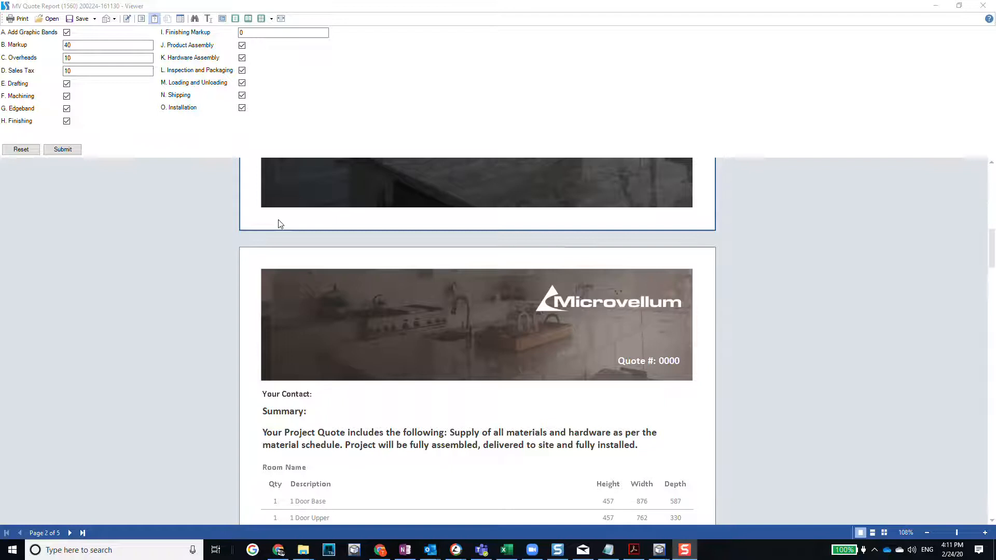
{"action": "scroll", "coordinate": [443, 213], "scroll_direction": "down", "scroll_amount": 3}
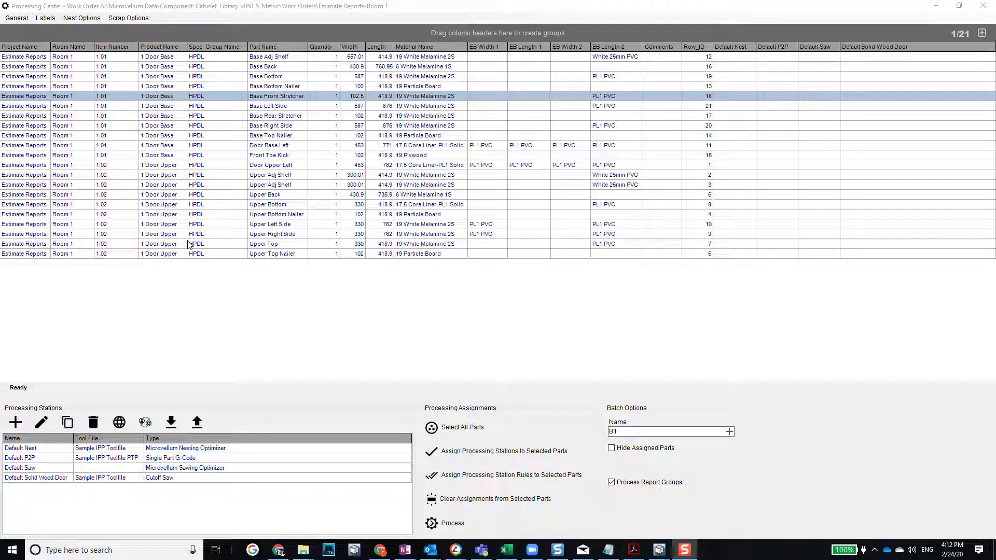
{"action": "left_click", "coordinate": [611, 265]}
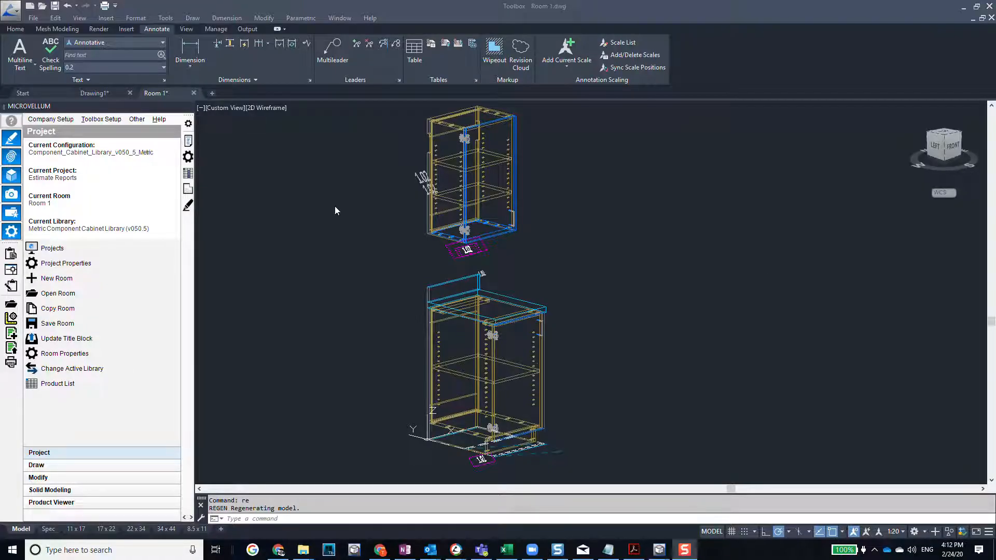
{"action": "left_click", "coordinate": [100, 120]}
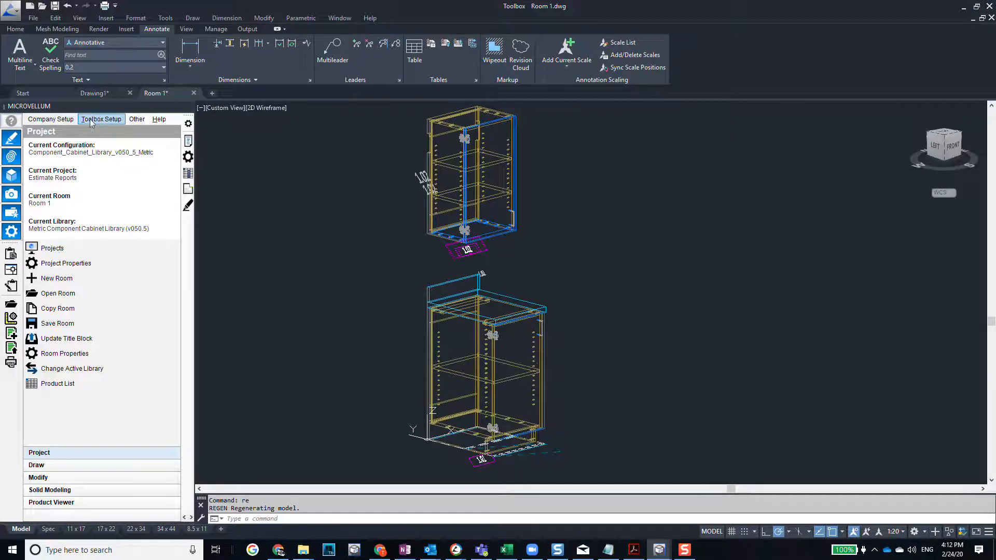
{"action": "left_click", "coordinate": [91, 120]}
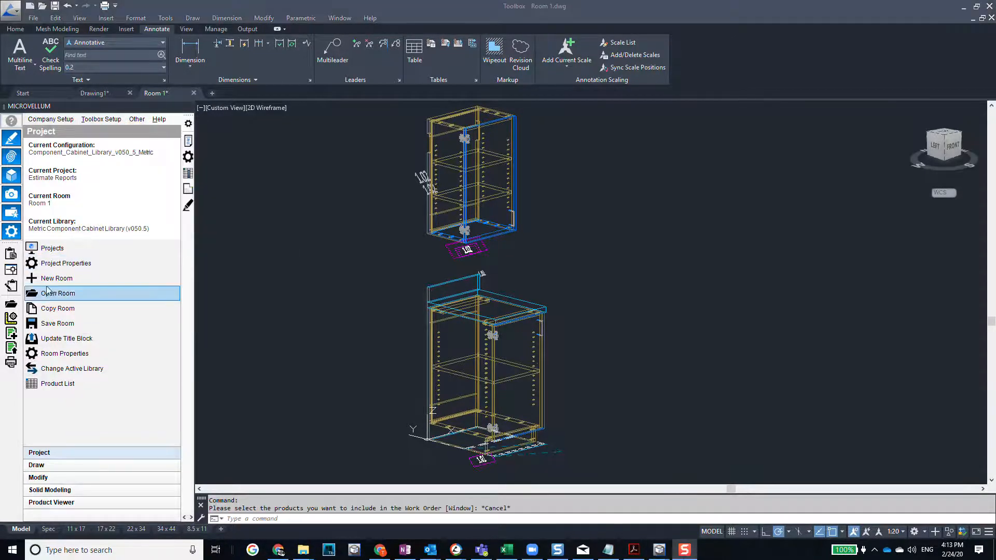
- Open the Estimate Reports-Room 1 work order in the Processing Center and bring up its Activity Stations Setup
{"action": "left_click", "coordinate": [11, 289]}
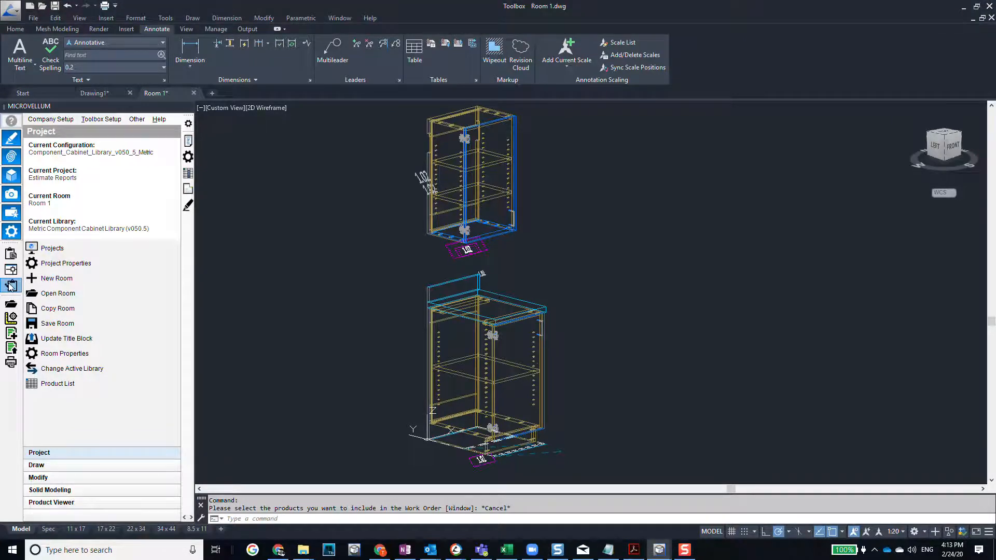
{"action": "left_click", "coordinate": [10, 287]}
{"action": "left_click", "coordinate": [53, 71]}
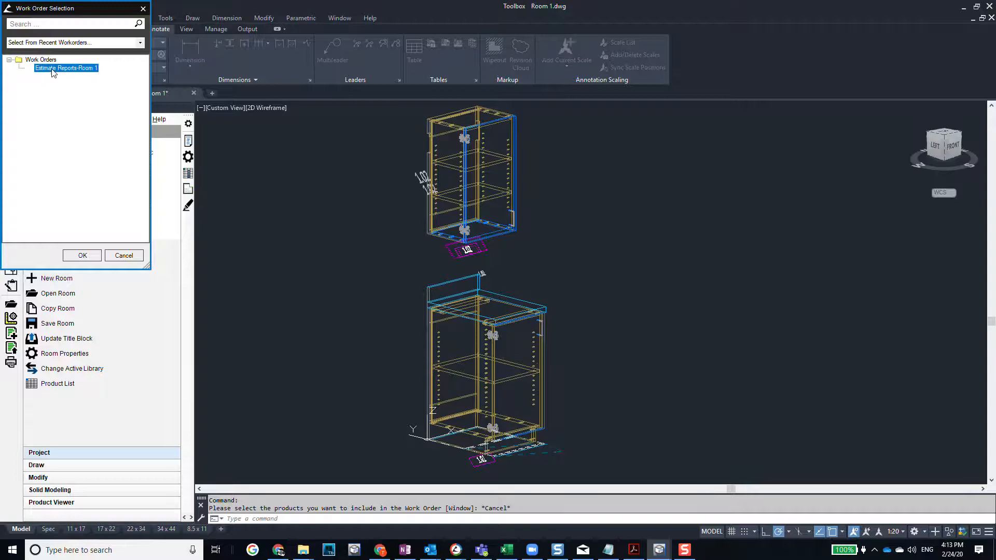
{"action": "left_click", "coordinate": [82, 255]}
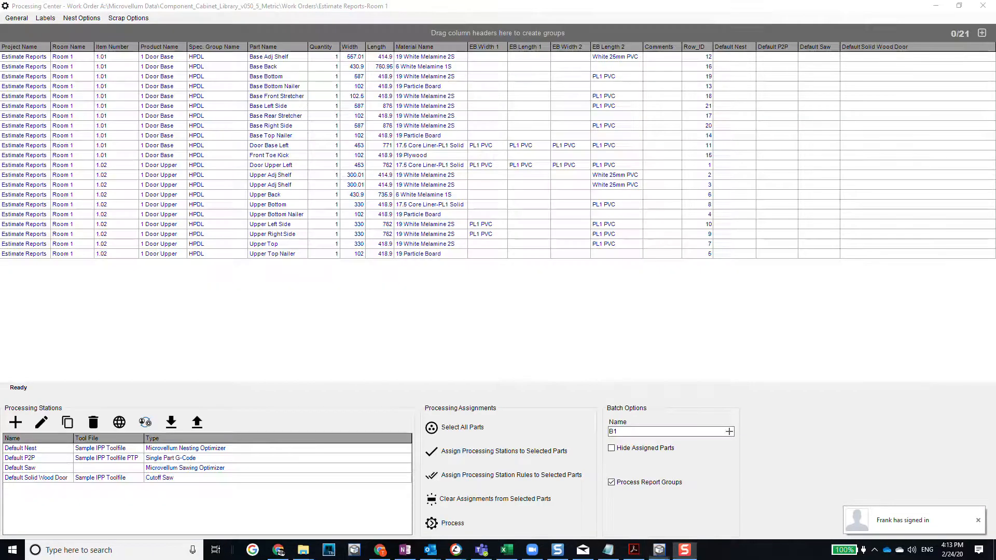
{"action": "left_click", "coordinate": [145, 422]}
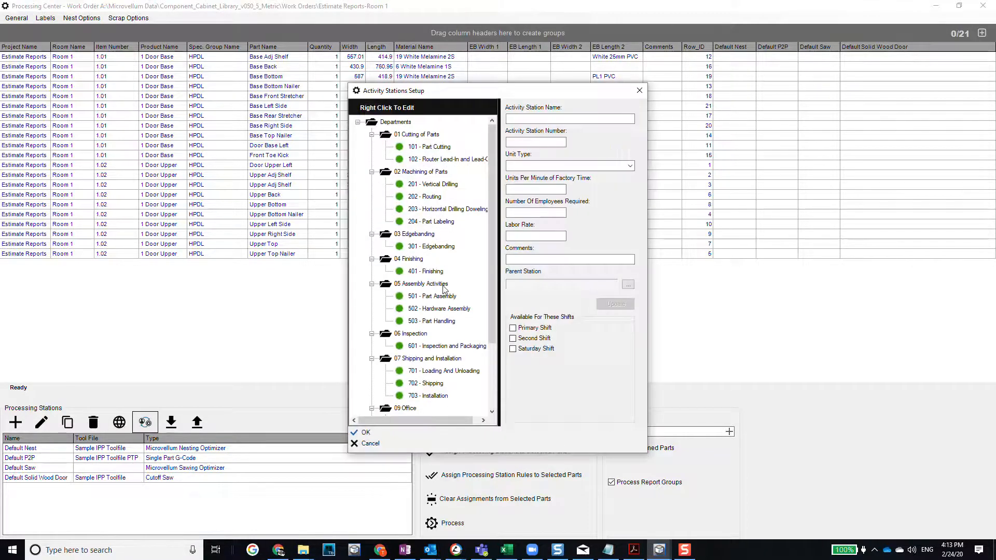
{"action": "left_click_drag", "start_coordinate": [449, 100], "coordinate": [362, 64]}
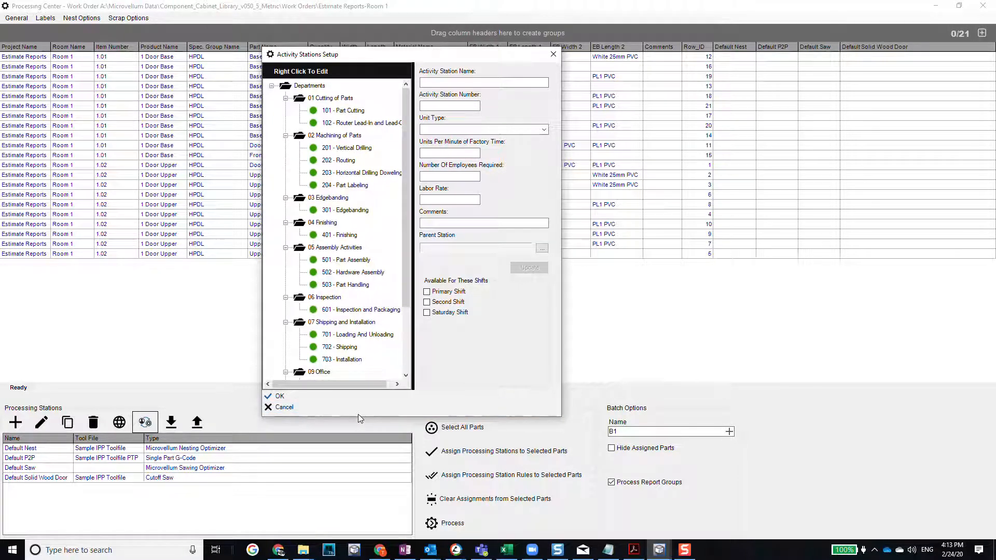
- Review the unit type, units per minute, employees and labor rate of the cutting and machining stations, 101 through 204
{"action": "left_click", "coordinate": [342, 111]}
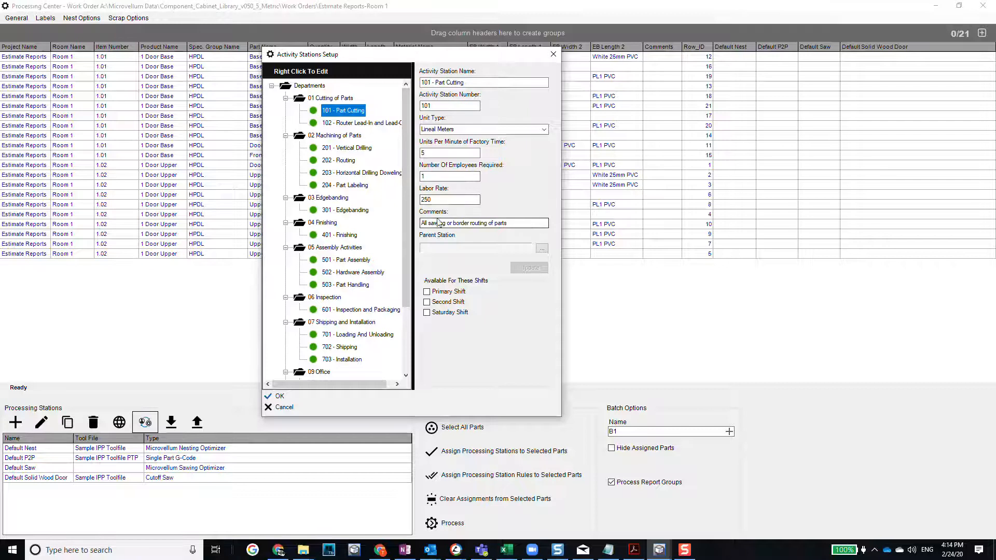
{"action": "left_click", "coordinate": [344, 124]}
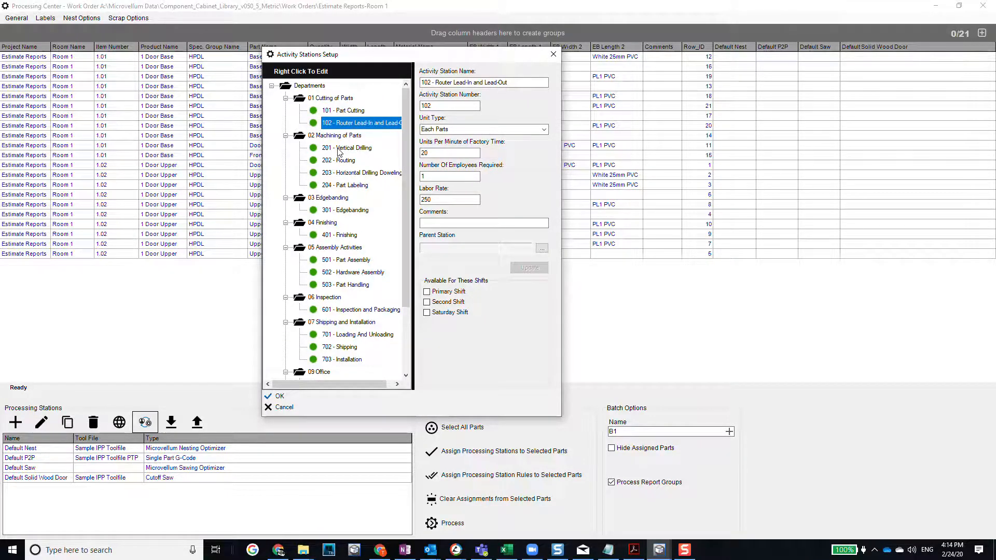
{"action": "left_click", "coordinate": [339, 150]}
{"action": "left_click", "coordinate": [339, 162]}
{"action": "left_click", "coordinate": [338, 174]}
{"action": "left_click", "coordinate": [338, 186]}
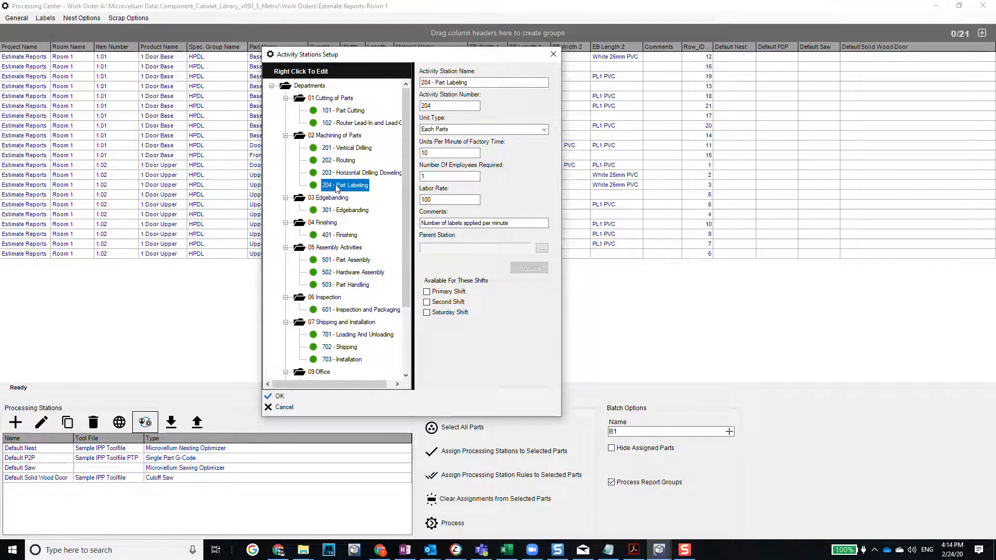
- Review the settings of the edgebanding, finishing, assembly, inspection, shipping and installation stations, 301 through 703
{"action": "left_click", "coordinate": [338, 212]}
{"action": "left_click", "coordinate": [342, 236]}
{"action": "left_click", "coordinate": [342, 264]}
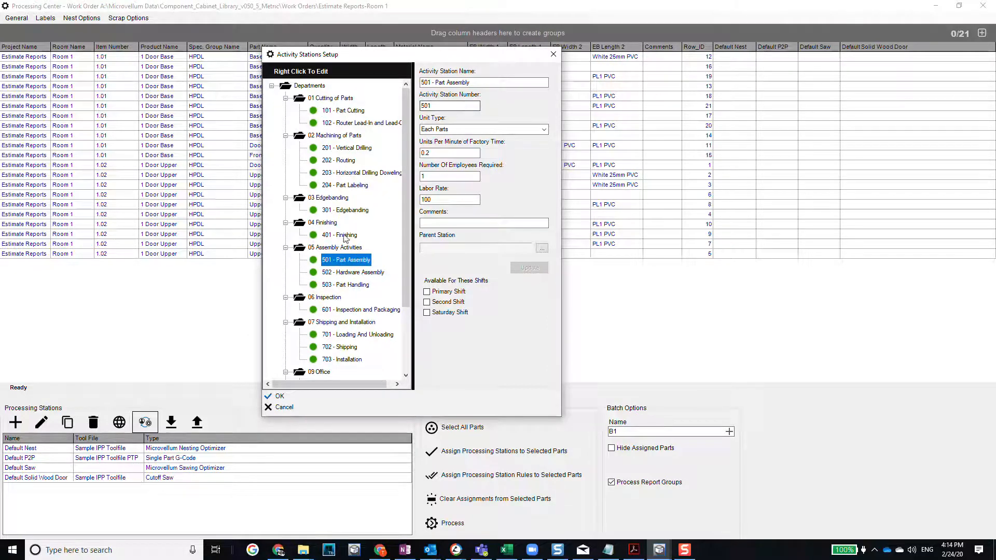
{"action": "left_click", "coordinate": [336, 274]}
{"action": "left_click", "coordinate": [338, 286]}
{"action": "left_click", "coordinate": [338, 313]}
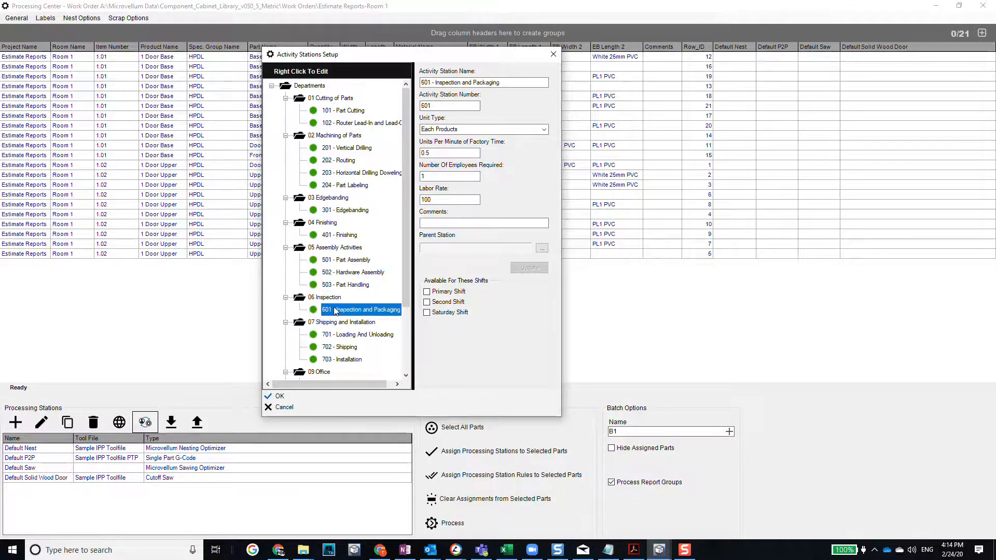
{"action": "left_click", "coordinate": [333, 337]}
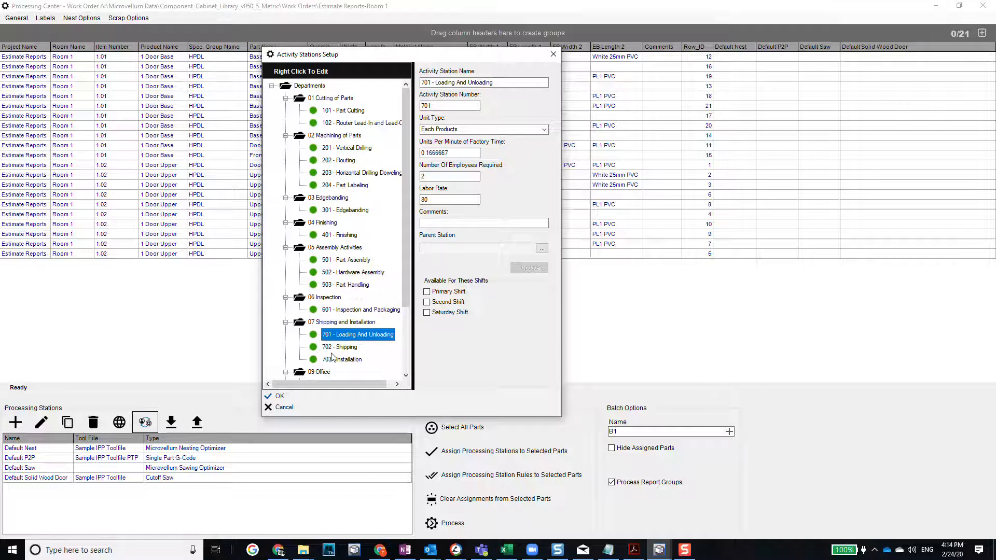
{"action": "left_click", "coordinate": [335, 349]}
{"action": "left_click", "coordinate": [340, 361]}
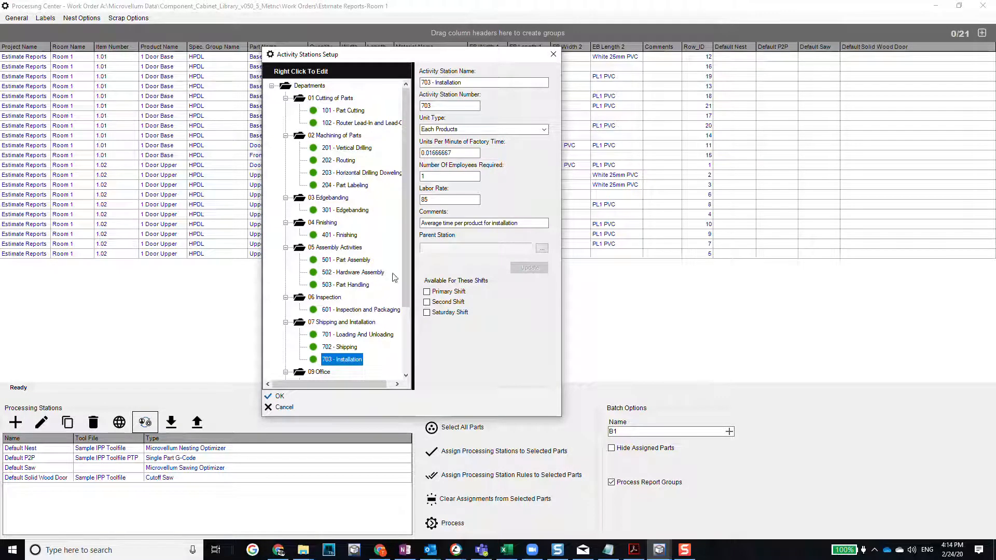
- Review the office stations for drafting, markup and sales tax, and the Default Nest, Default P2P and Default Saw stations
{"action": "left_click_drag", "start_coordinate": [406, 218], "coordinate": [406, 282]}
{"action": "left_click", "coordinate": [336, 298]}
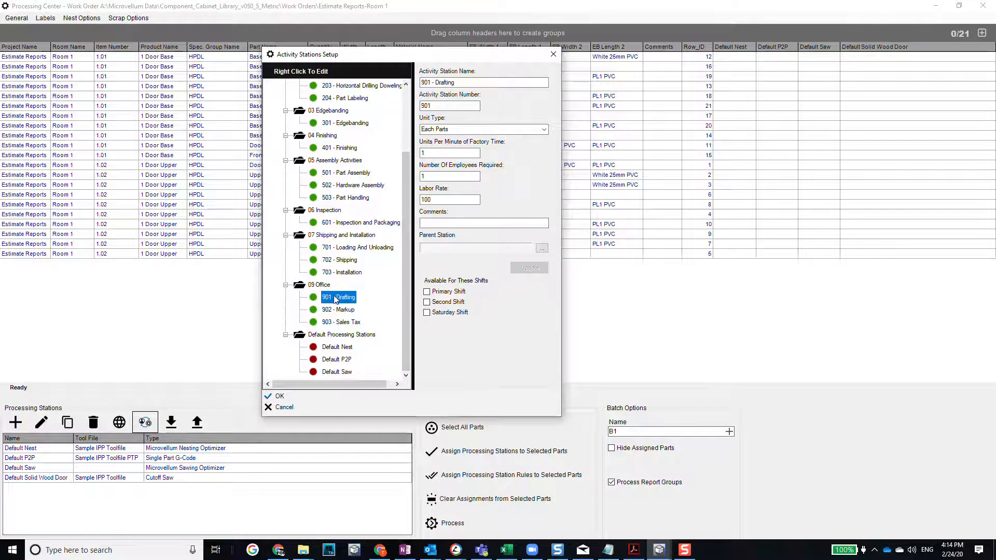
{"action": "left_click", "coordinate": [336, 310]}
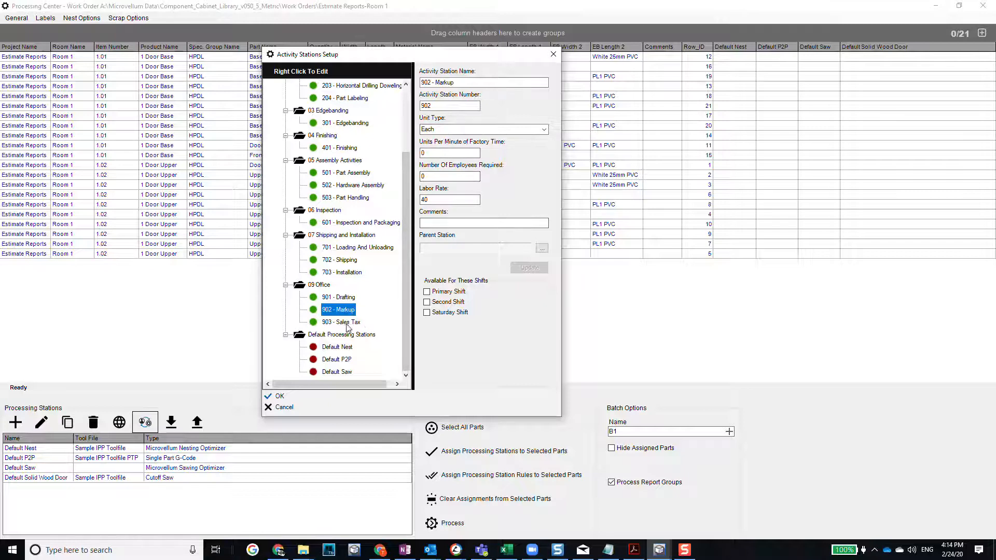
{"action": "left_click", "coordinate": [350, 322]}
{"action": "left_click", "coordinate": [338, 347]}
{"action": "left_click", "coordinate": [336, 360]}
{"action": "left_click", "coordinate": [335, 372]}
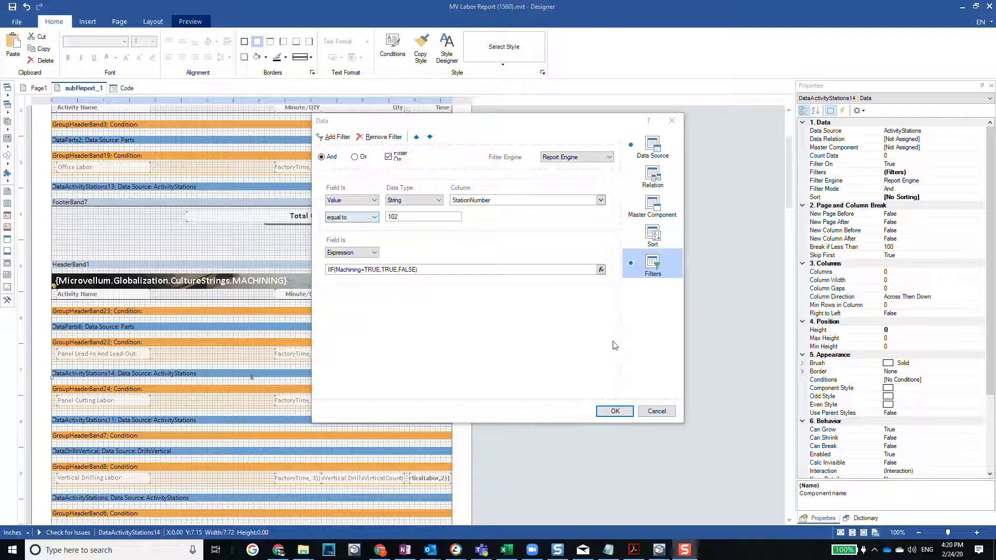
- In the MV Labor Report design, inspect the filters of the DataActivityStations11 band under Panel Cutting Labor and leave them unmodified
{"action": "left_click", "coordinate": [656, 411]}
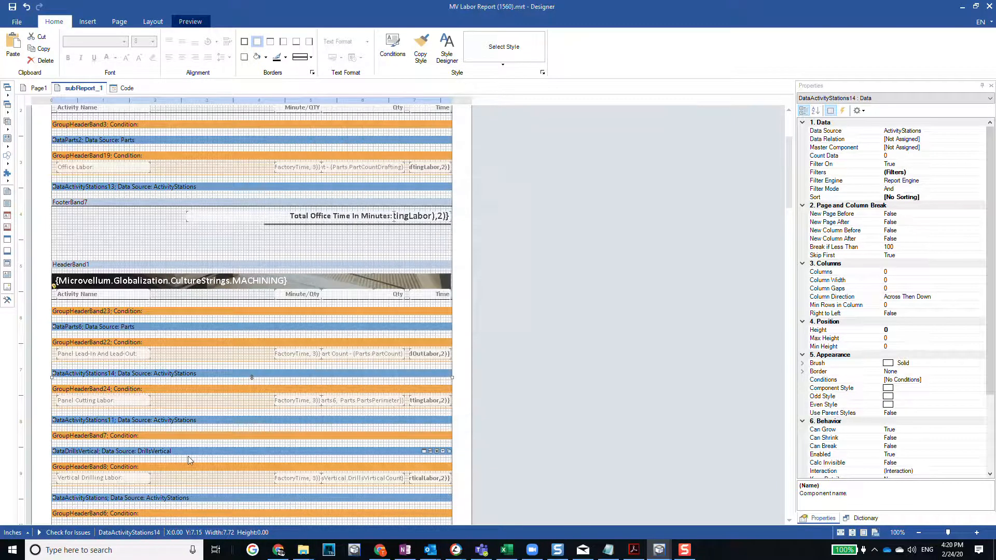
{"action": "double_click", "coordinate": [185, 421]}
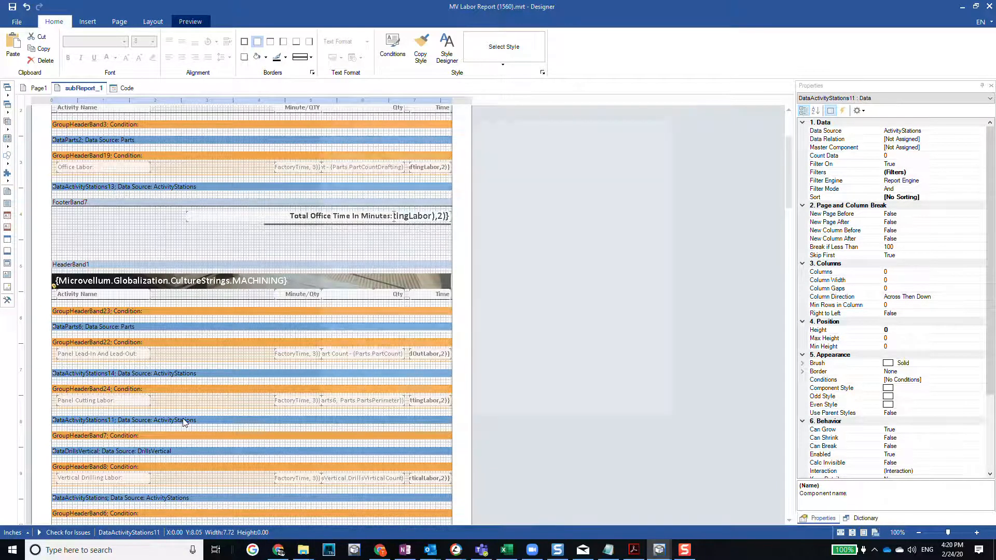
{"action": "left_click", "coordinate": [653, 263]}
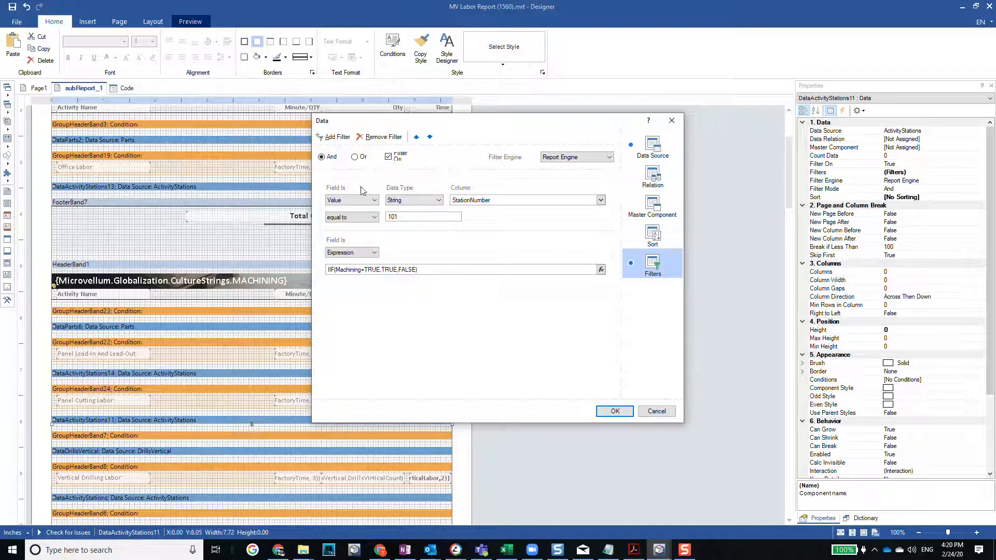
{"action": "left_click", "coordinate": [669, 413]}
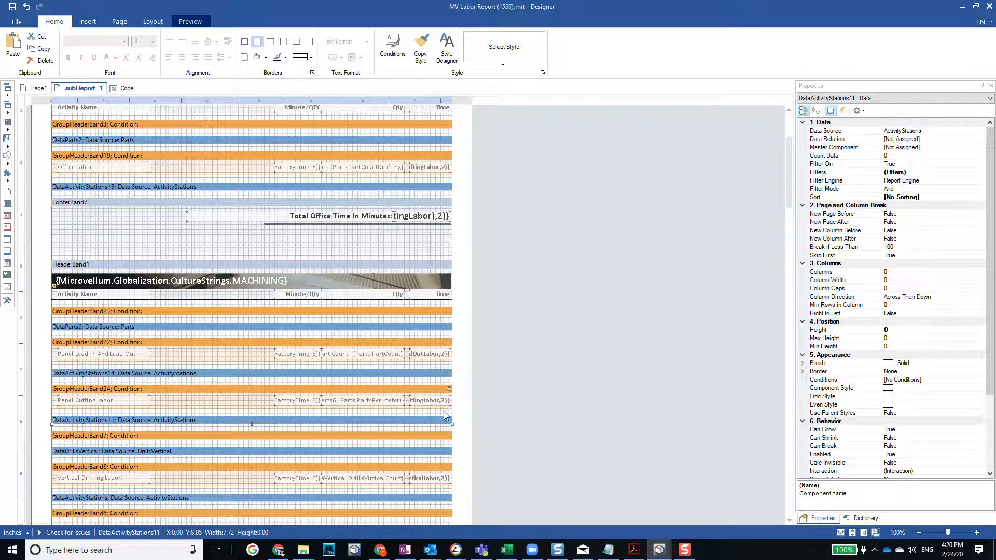
- Inspect the filter expression of the DataDrillsVertical band in the machining section
{"action": "left_click", "coordinate": [191, 457]}
{"action": "double_click", "coordinate": [191, 457]}
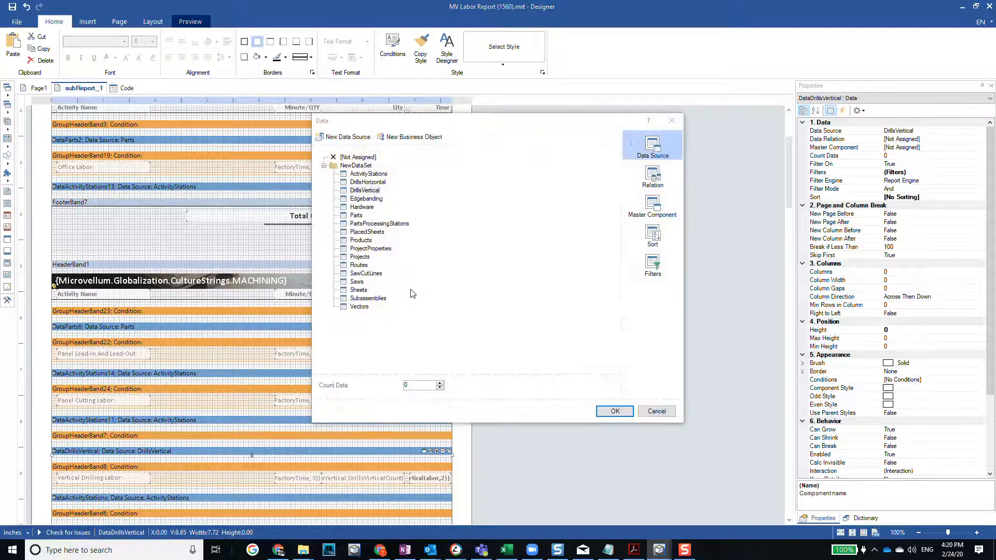
{"action": "left_click", "coordinate": [654, 263]}
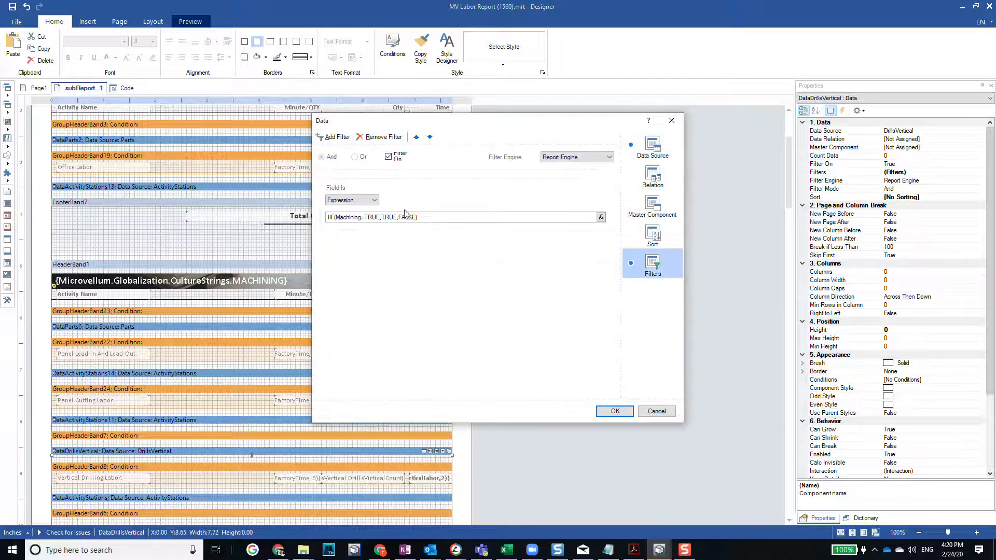
{"action": "left_click", "coordinate": [657, 411]}
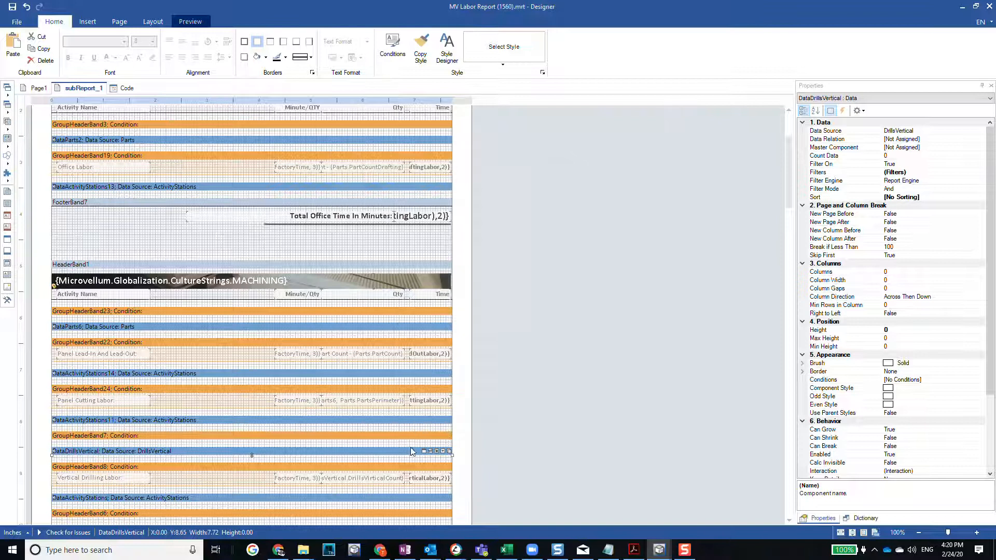
- Inspect the filters of the ActivityStations band under Vertical Drilling Labor, and look over the remaining machining bands
{"action": "left_click", "coordinate": [184, 499]}
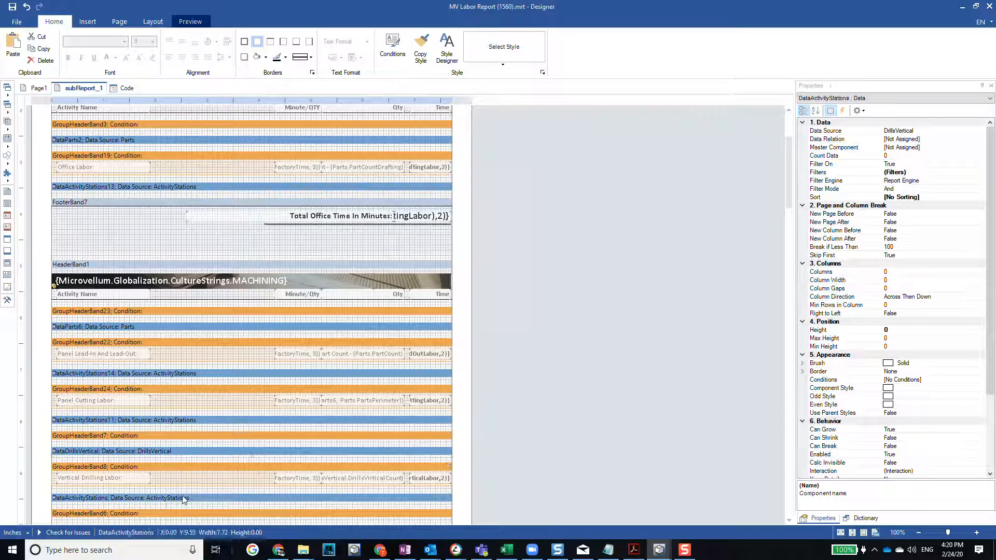
{"action": "left_click", "coordinate": [662, 276]}
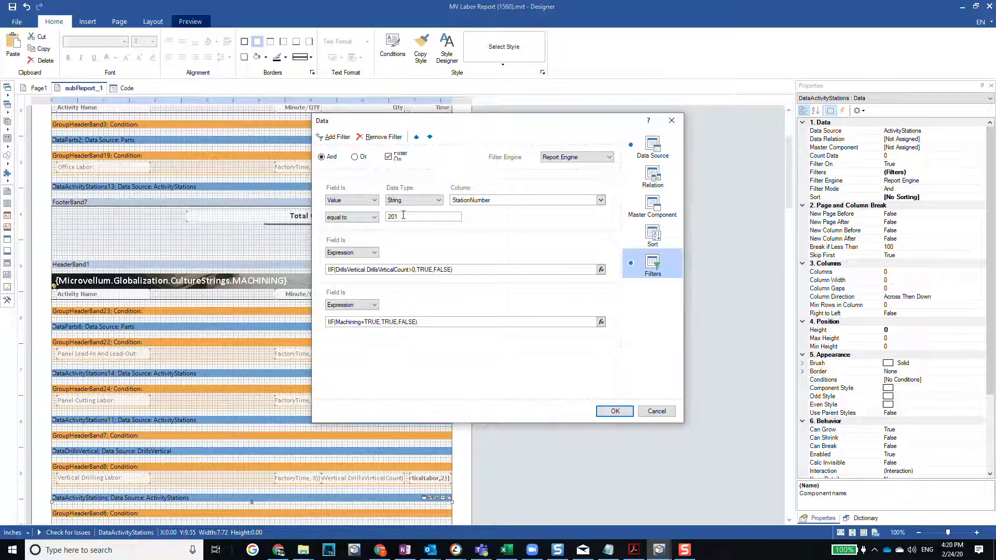
{"action": "left_click", "coordinate": [664, 411]}
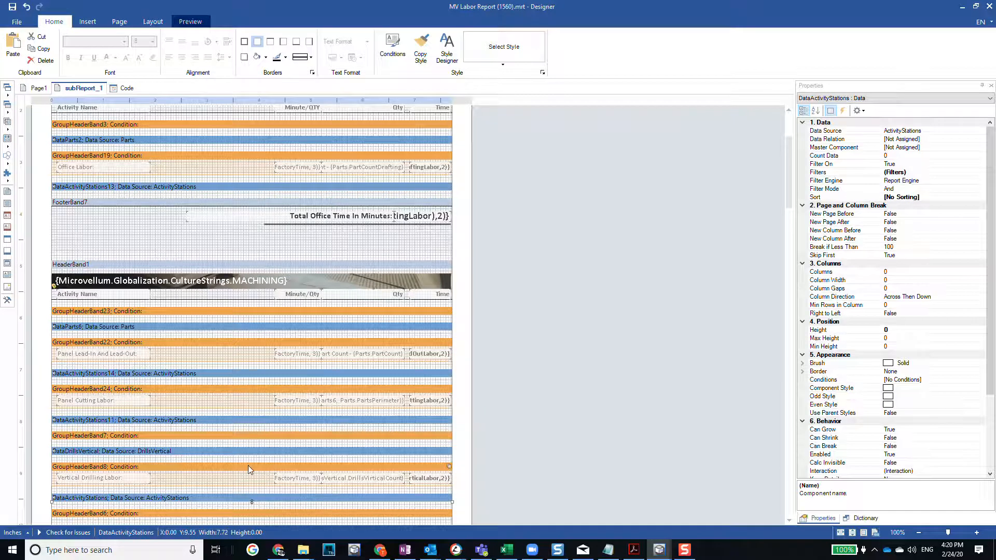
{"action": "scroll", "coordinate": [249, 470], "scroll_direction": "down", "scroll_amount": 2}
{"action": "scroll", "coordinate": [181, 441], "scroll_direction": "down", "scroll_amount": 2}
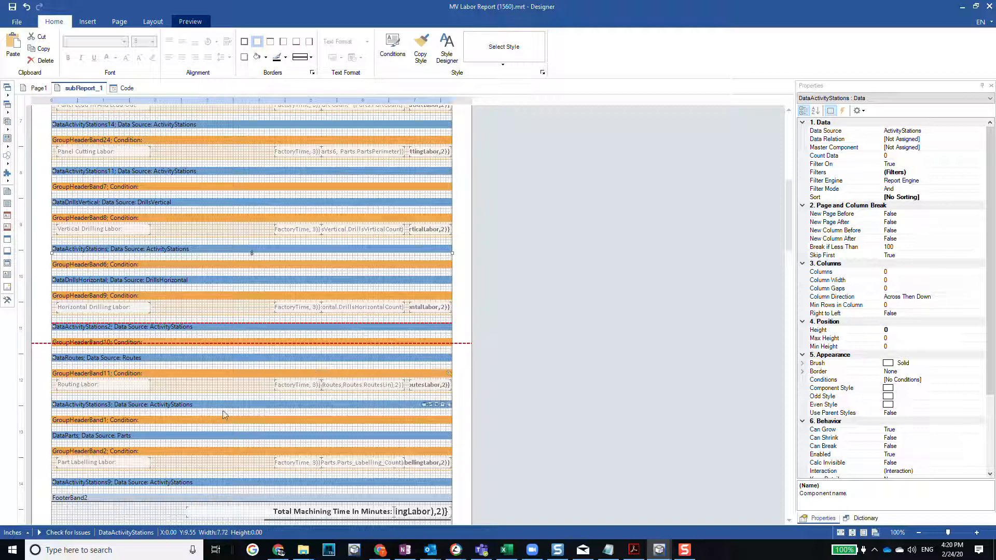
{"action": "scroll", "coordinate": [195, 376], "scroll_direction": "down", "scroll_amount": 1}
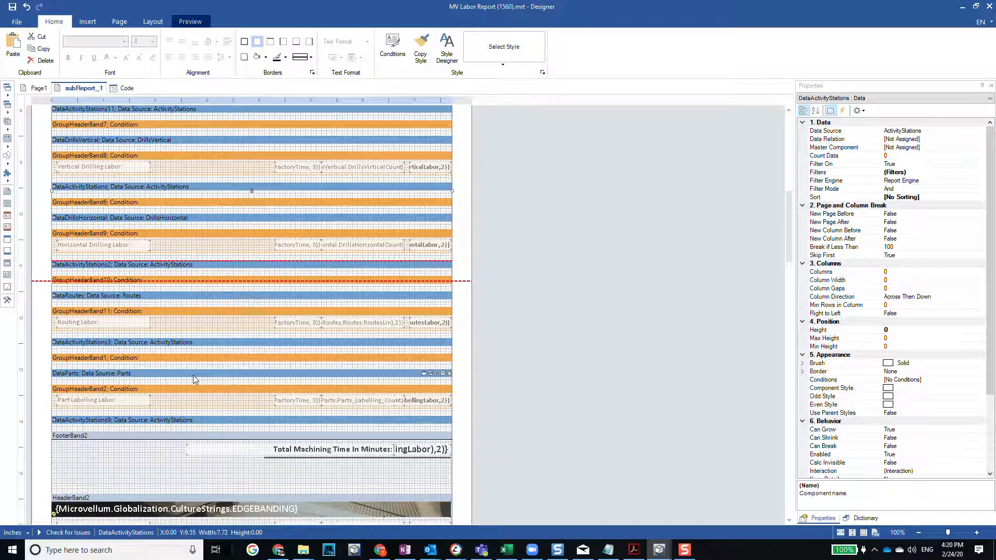